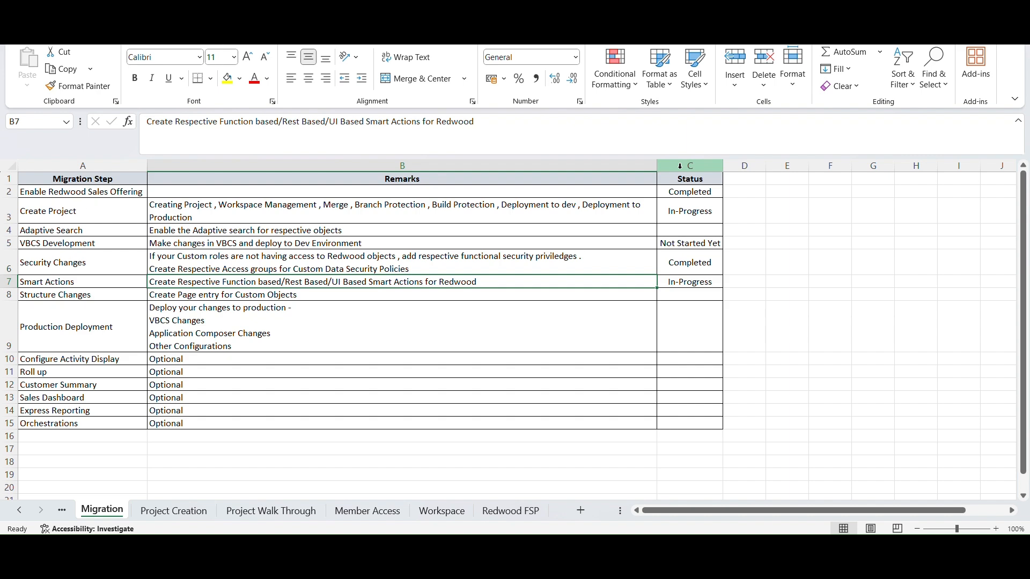
# Step: Switch to the Oracle sales application in the browser and open the Sandboxes page under Configuration
pyautogui.hotkey('alt', 'Tab')
pyautogui.hotkey('alt', 'Tab')
pyautogui.hotkey('alt', 'Tab')
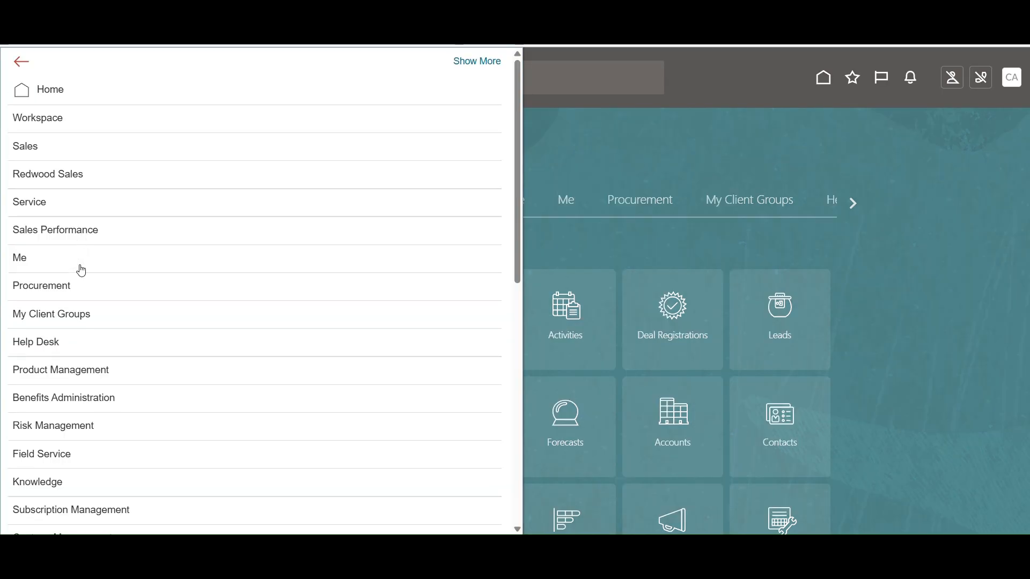
pyautogui.scroll(-10, 203, 373)
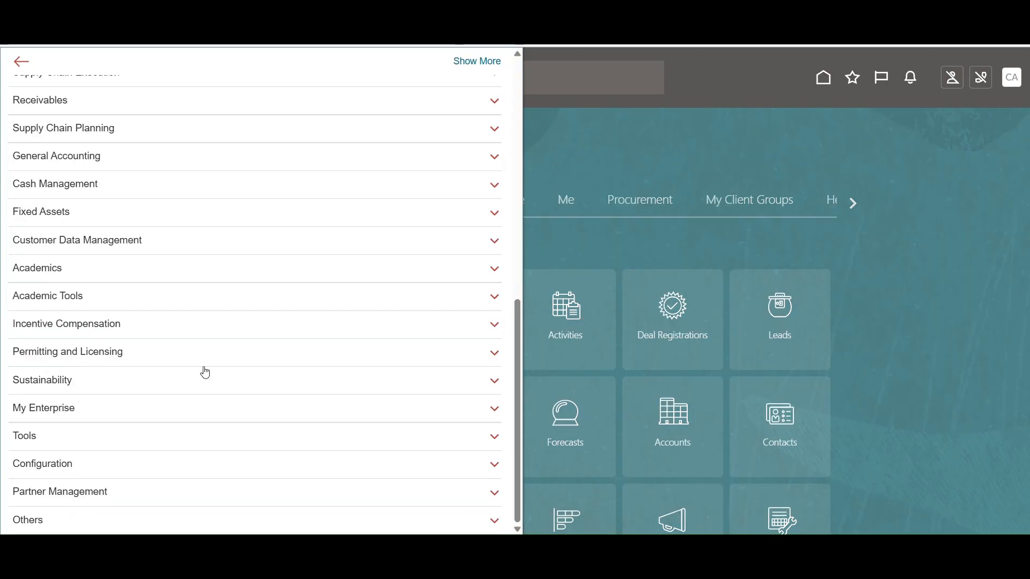
pyautogui.click(70, 463)
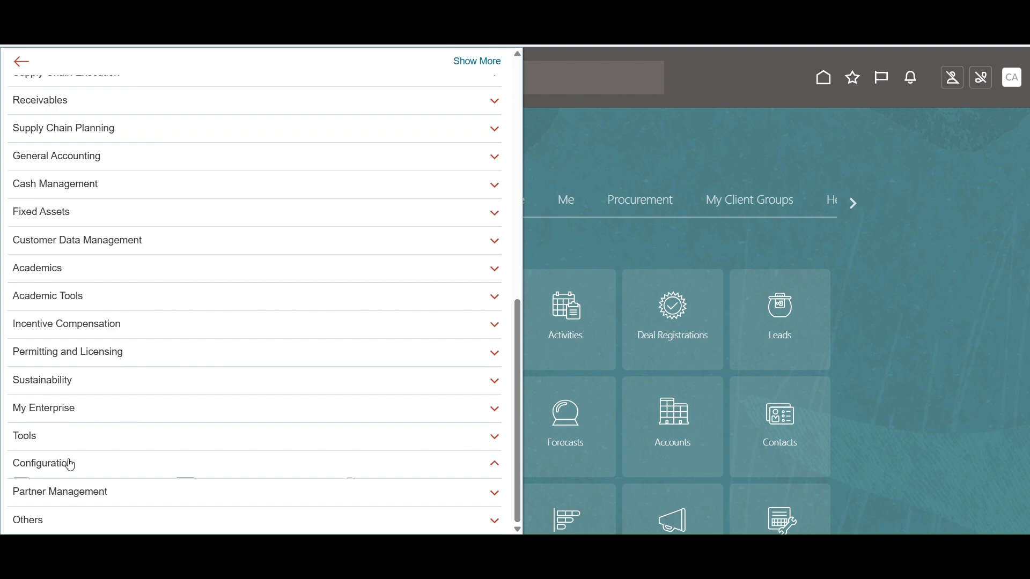
pyautogui.scroll(-1, 161, 472)
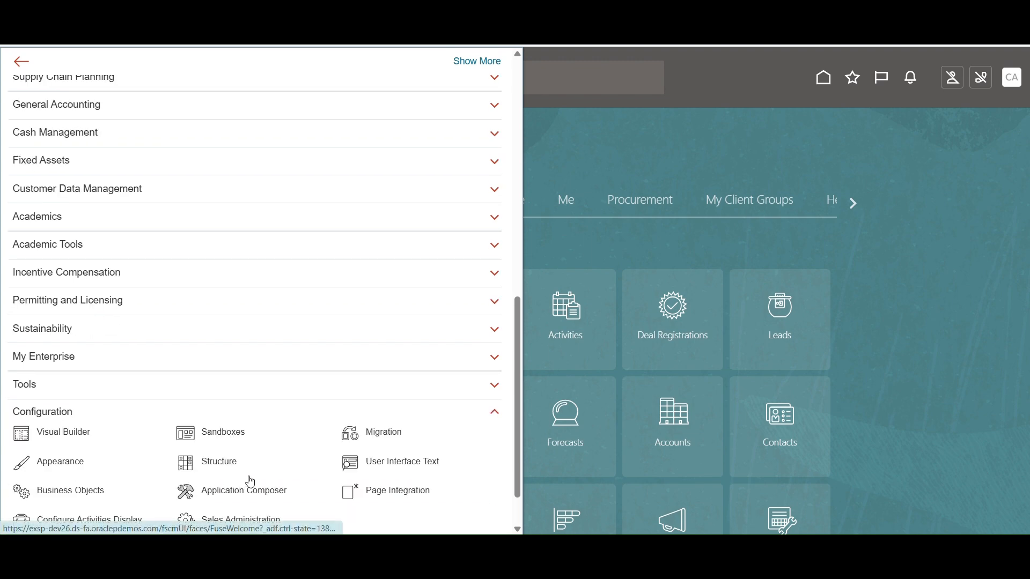
pyautogui.click(223, 434)
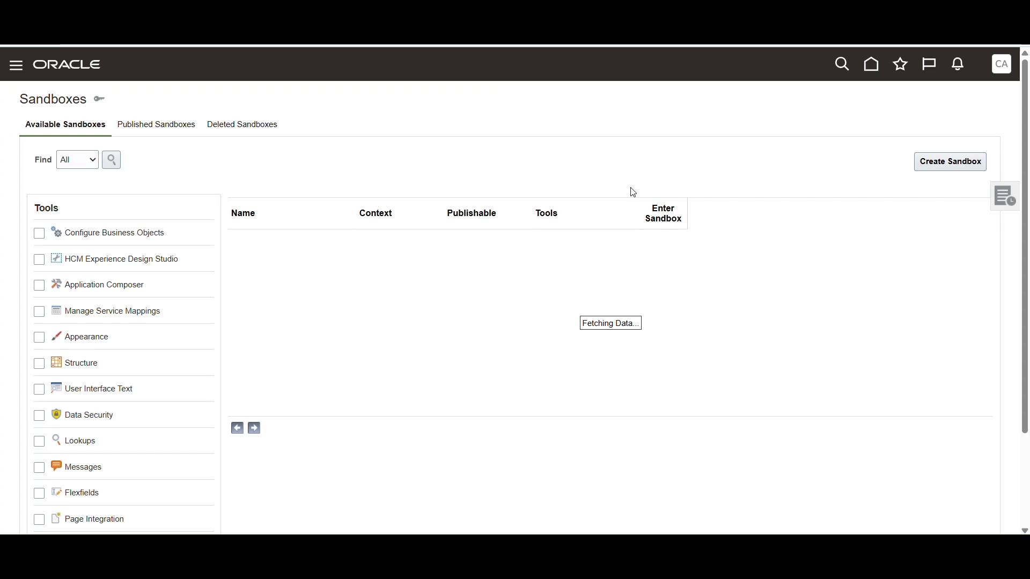
# Step: Create and enter a non-publishable sandbox named Test_SmartAction_02 with the Application Composer tool active
pyautogui.click(949, 161)
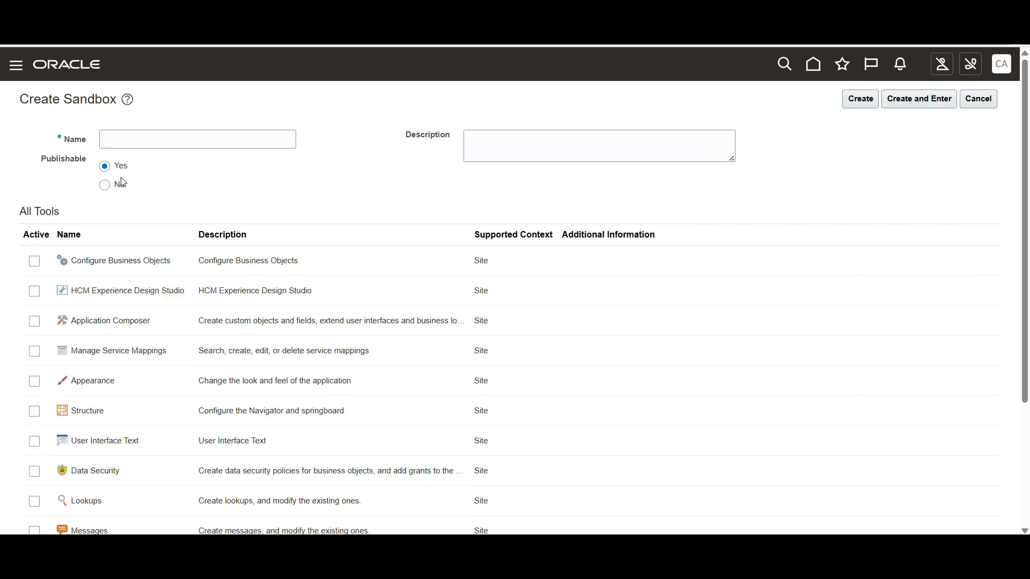
pyautogui.click(105, 186)
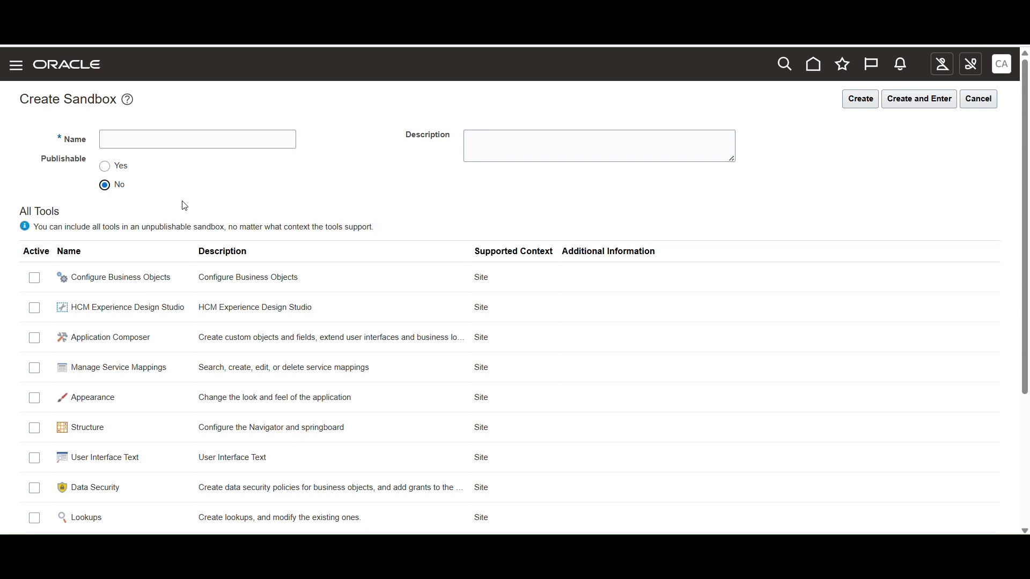
pyautogui.click(35, 339)
pyautogui.click(134, 138)
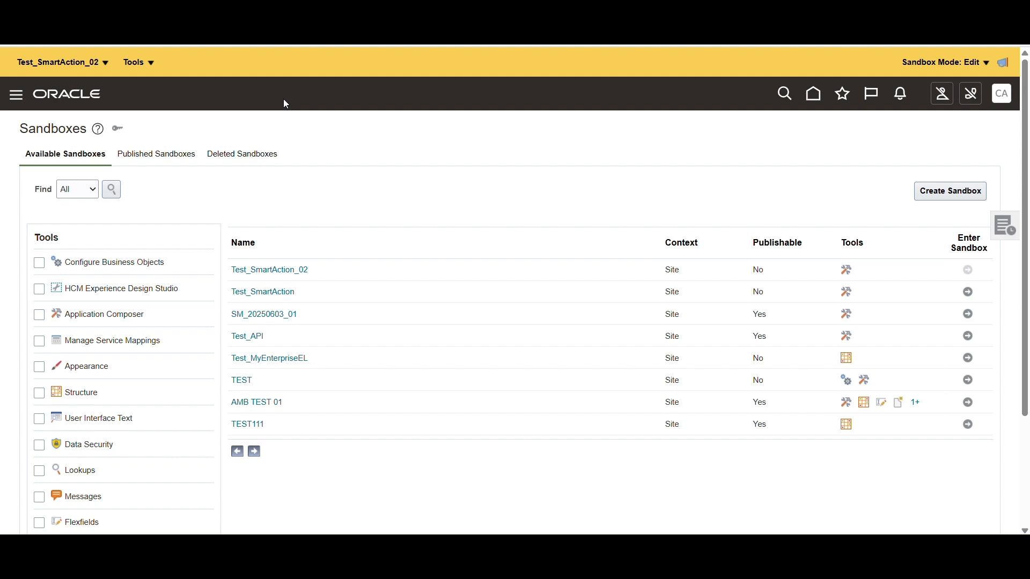
# Step: Open Application Composer from the sandbox and show the object functions in the Opportunity object's server scripts
pyautogui.click(135, 63)
pyautogui.click(179, 85)
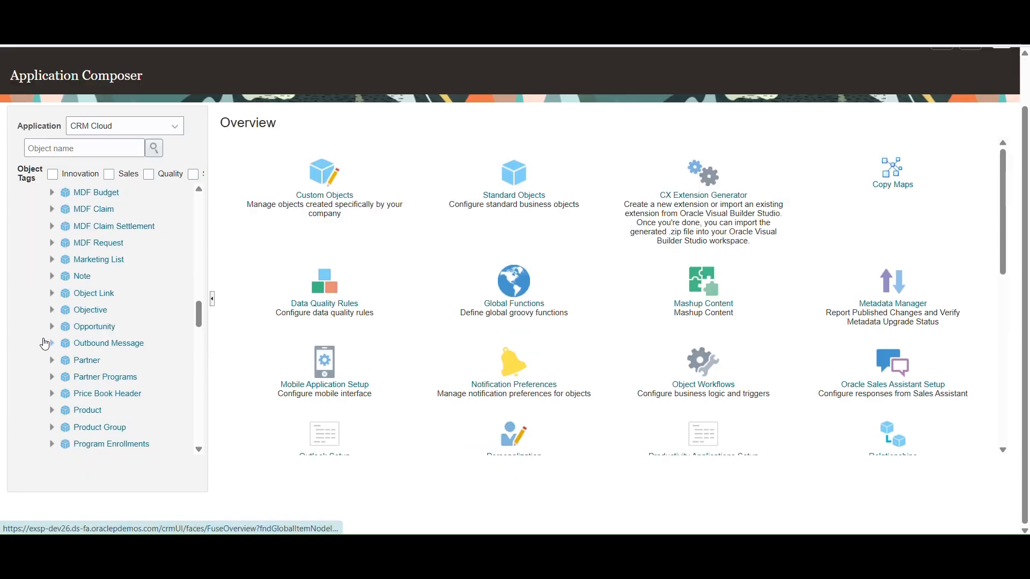
pyautogui.click(51, 329)
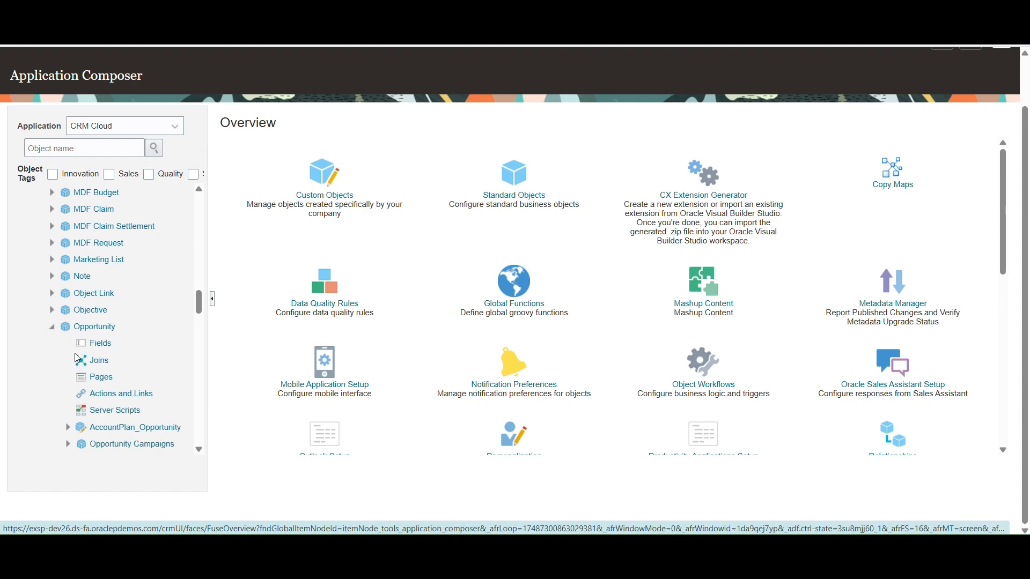
pyautogui.click(119, 409)
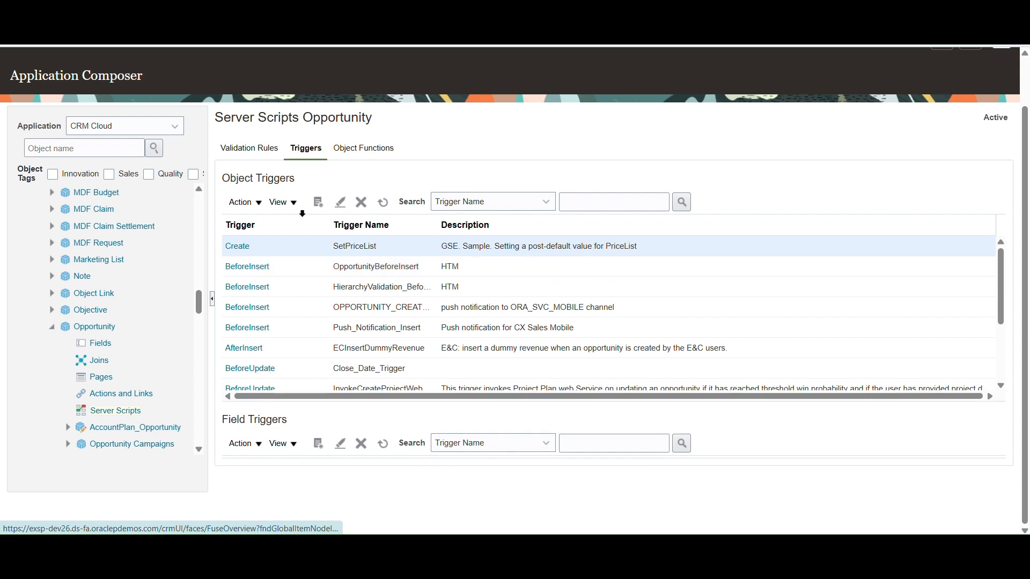
pyautogui.click(367, 150)
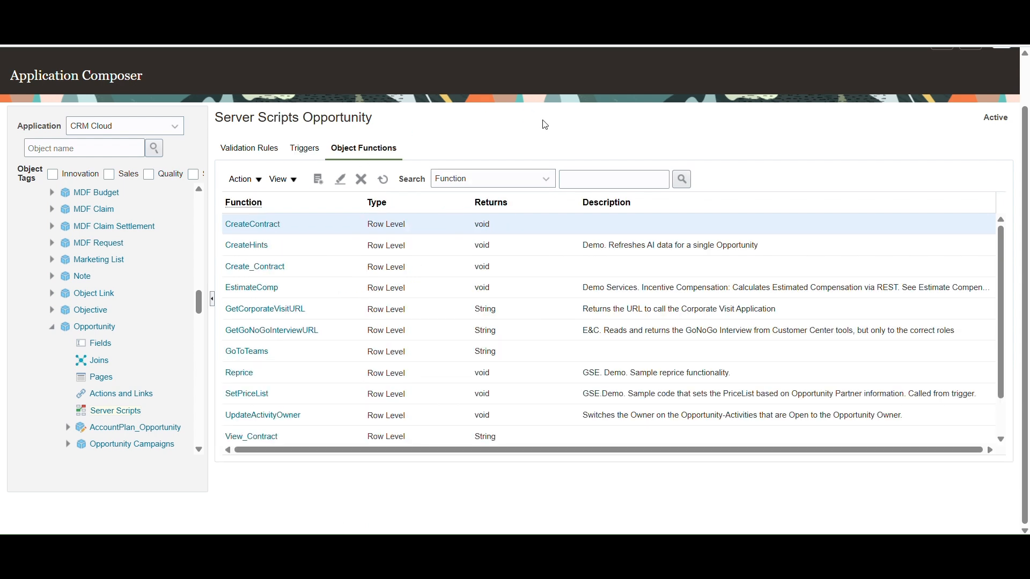
# Step: Start a new Opportunity object function named UpdateWinProb with its visibility set to Callable by External Systems
pyautogui.click(319, 183)
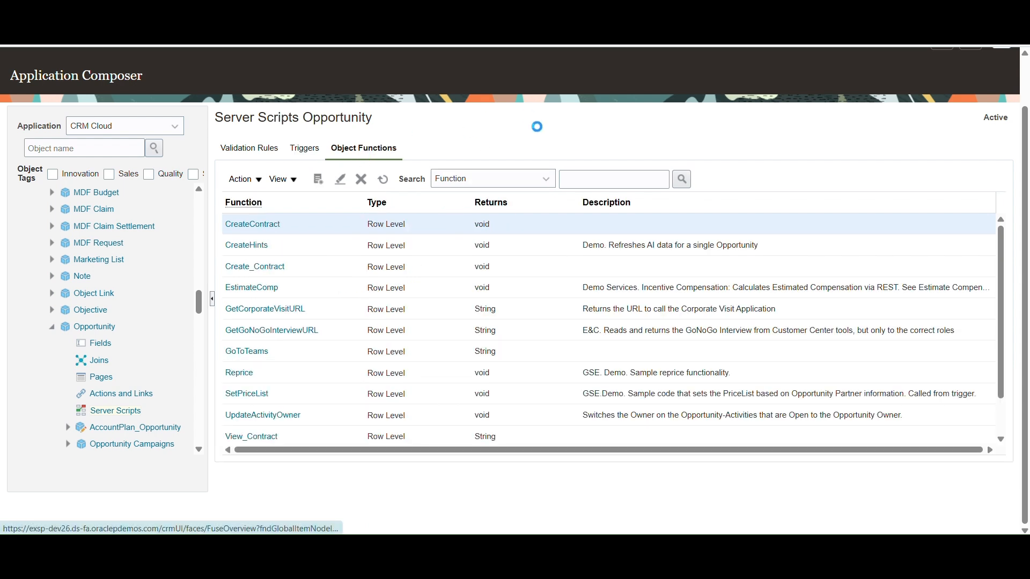
pyautogui.click(359, 160)
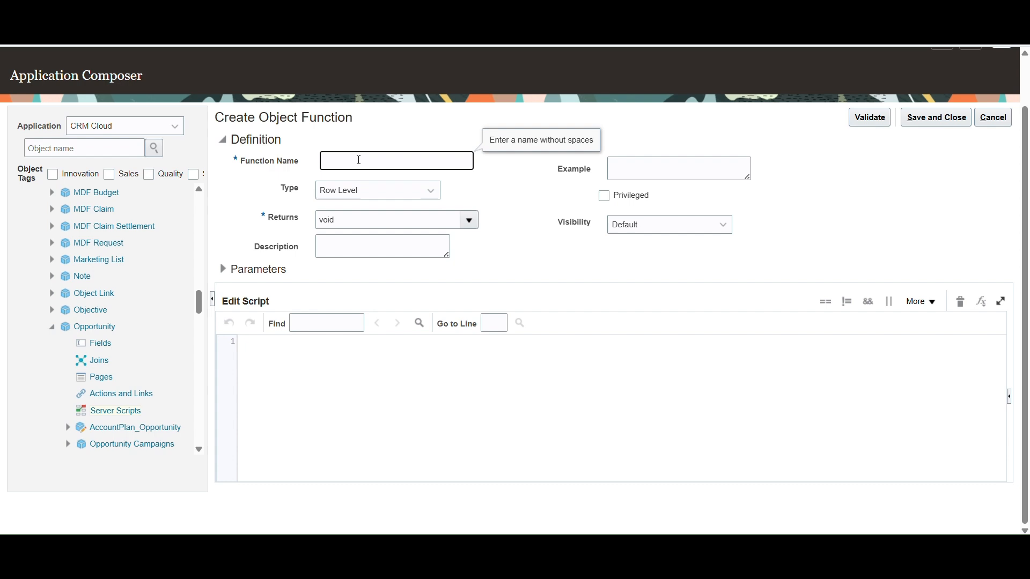
pyautogui.write('UpdateWinProba')
pyautogui.click(550, 245)
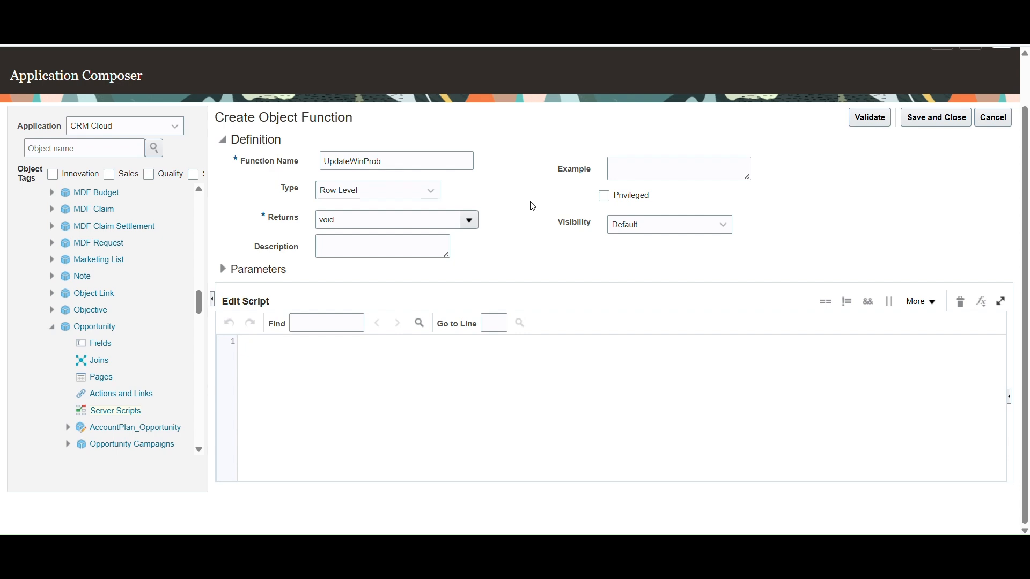
pyautogui.click(677, 228)
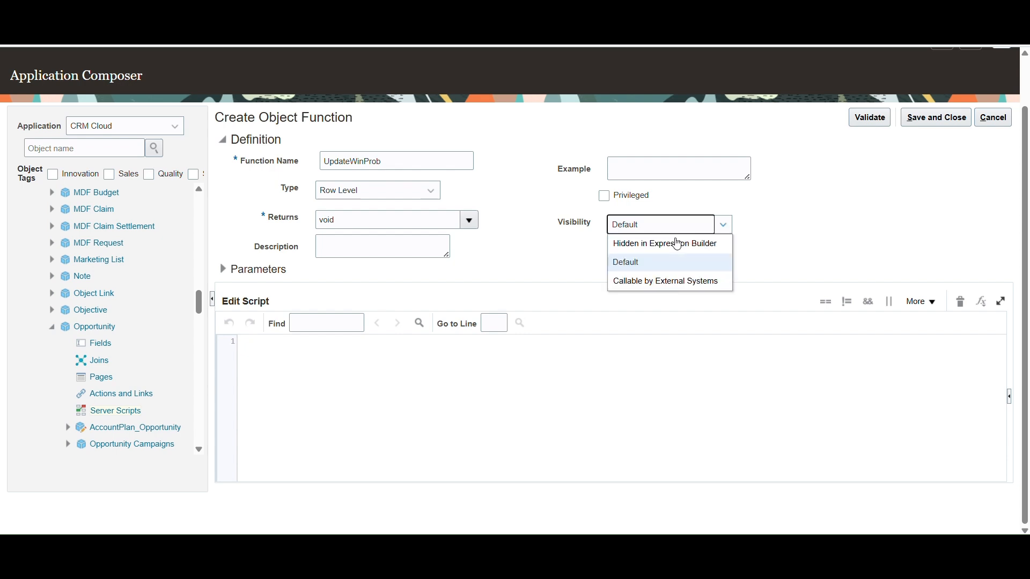
pyautogui.click(663, 282)
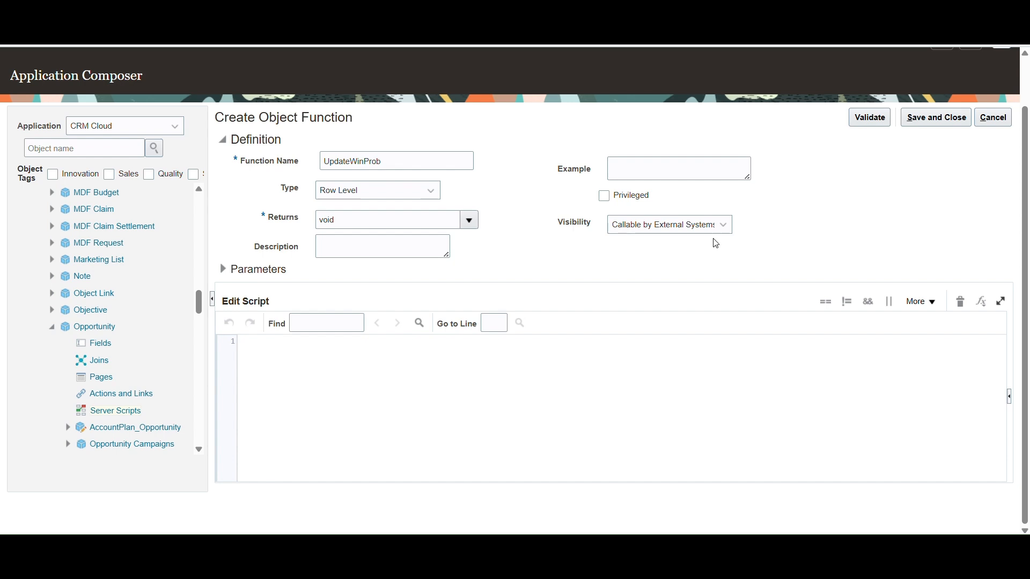
# Step: Write the function script setAttribute('WinProb',20); with the Opportunity fields palette shown, and save the function
pyautogui.click(1002, 307)
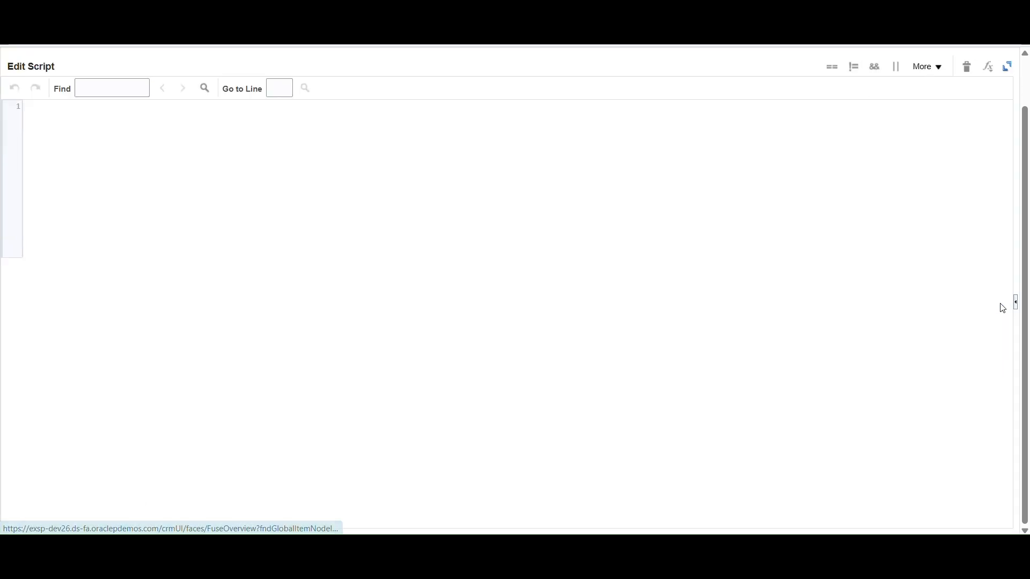
pyautogui.click(988, 75)
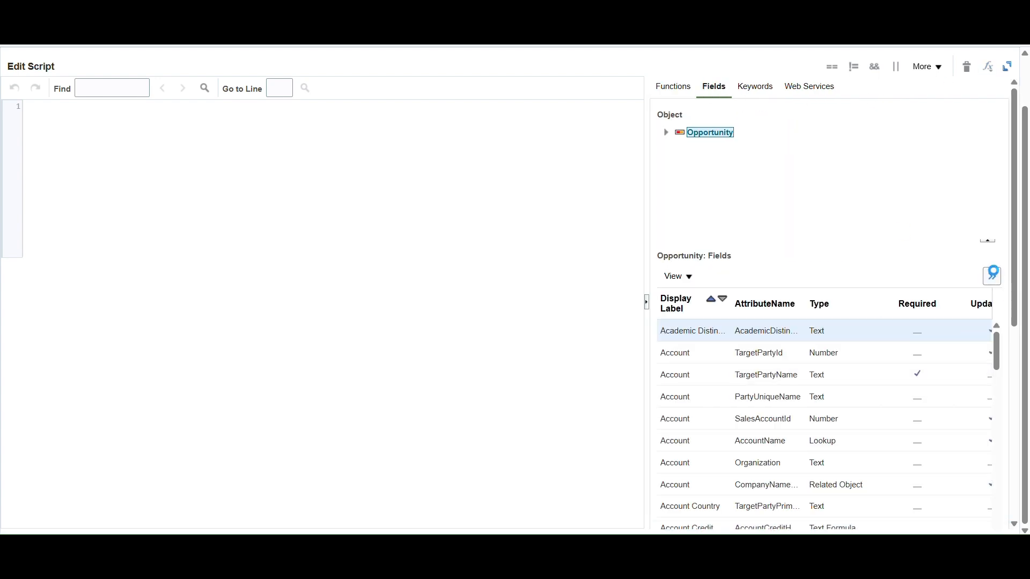
pyautogui.click(992, 274)
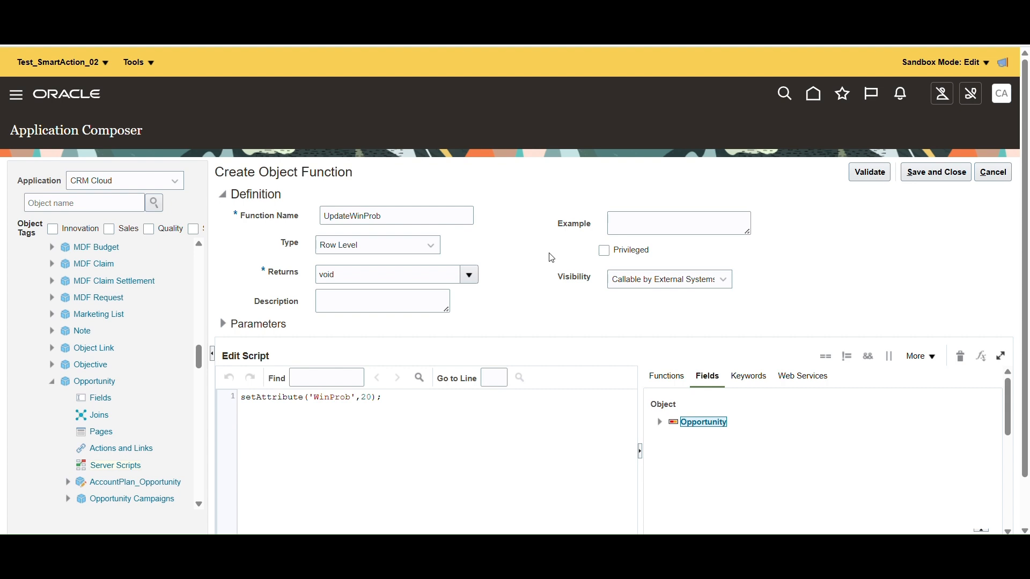
pyautogui.click(940, 172)
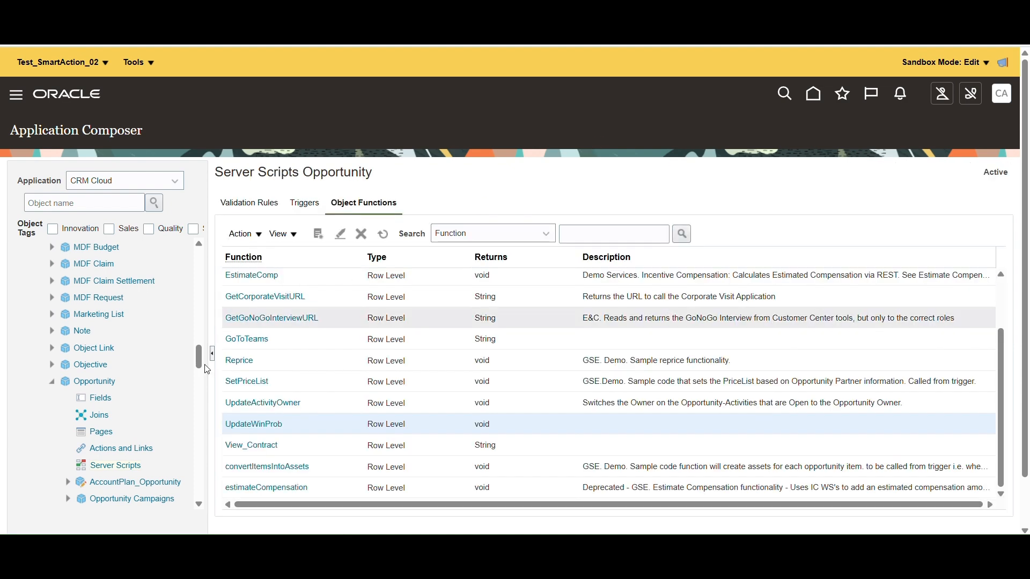
# Step: Open Smart Actions and start a new smart action of the object function-based kind, continuing to its basic details
pyautogui.moveTo(198, 352); pyautogui.dragTo(198, 477)
pyautogui.scroll(2, 198, 478)
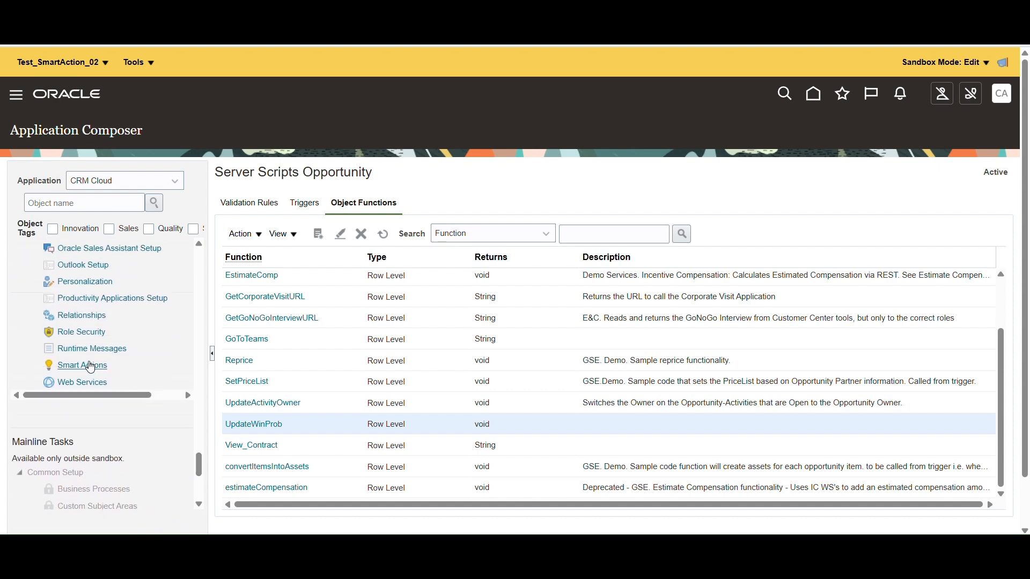
pyautogui.click(83, 366)
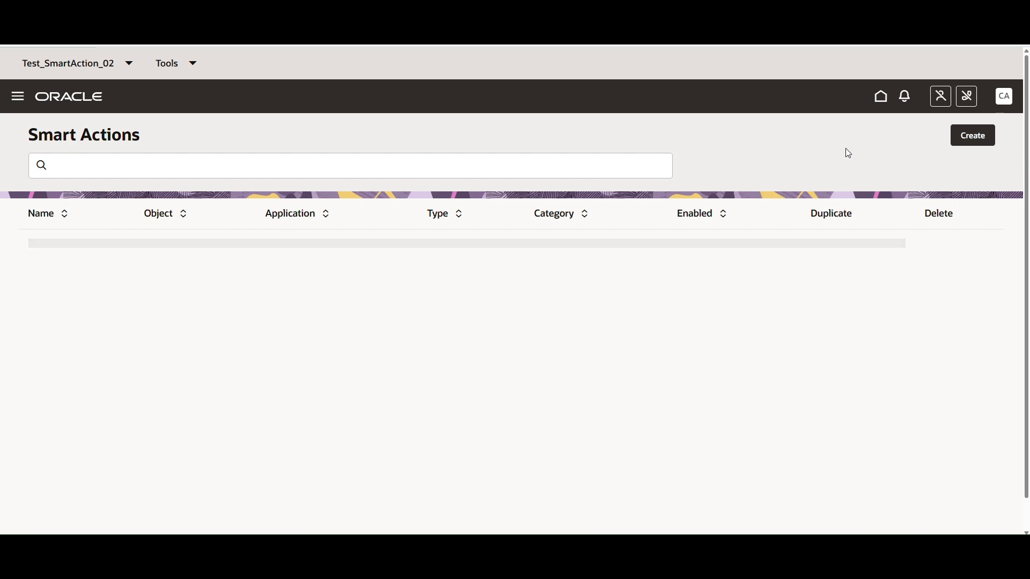
pyautogui.click(968, 141)
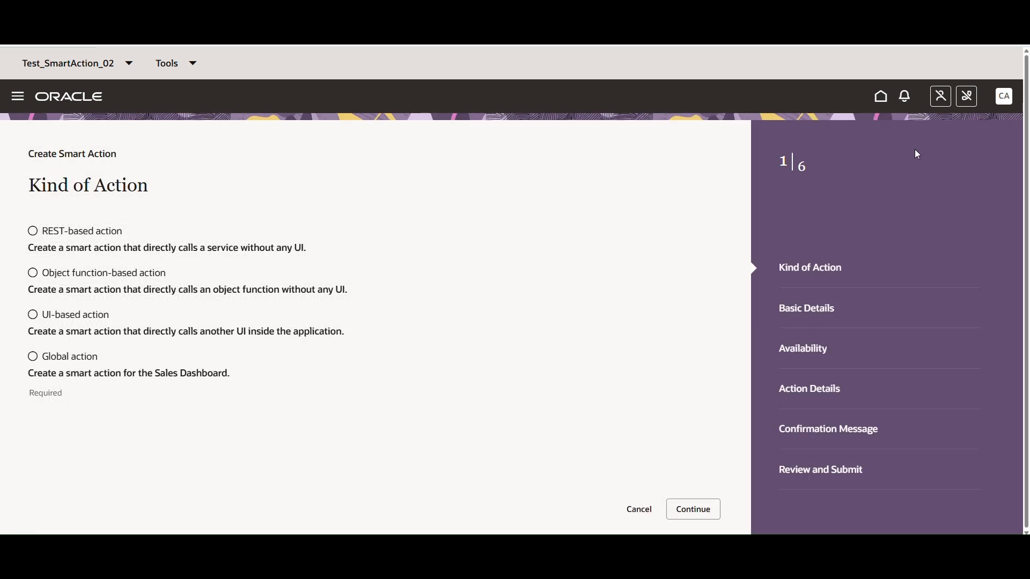
pyautogui.click(36, 277)
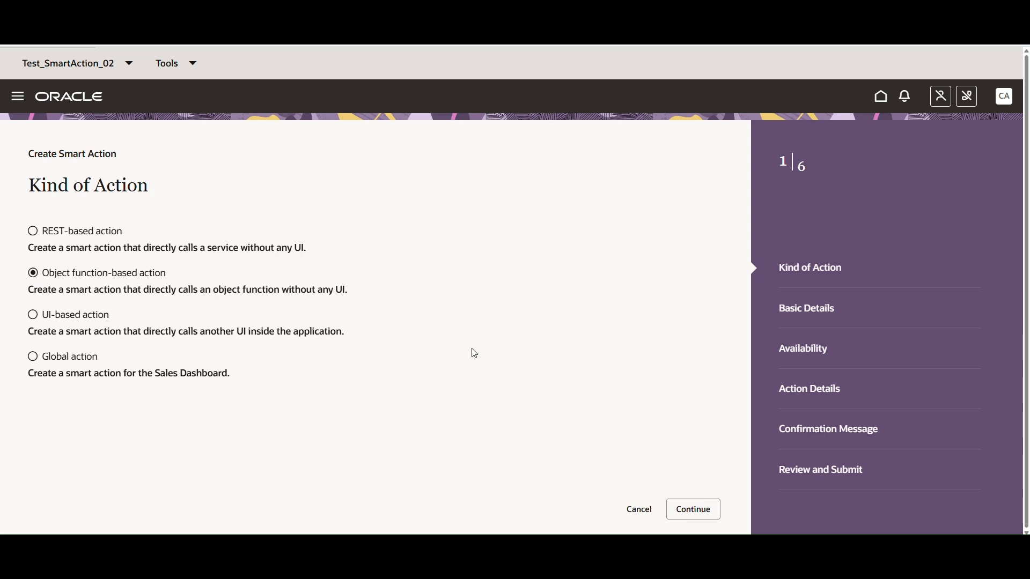
pyautogui.click(698, 516)
# Step: Name the smart action UpdateWinProb, assign it to the Opportunity object, and continue to the availability settings
pyautogui.click(99, 237)
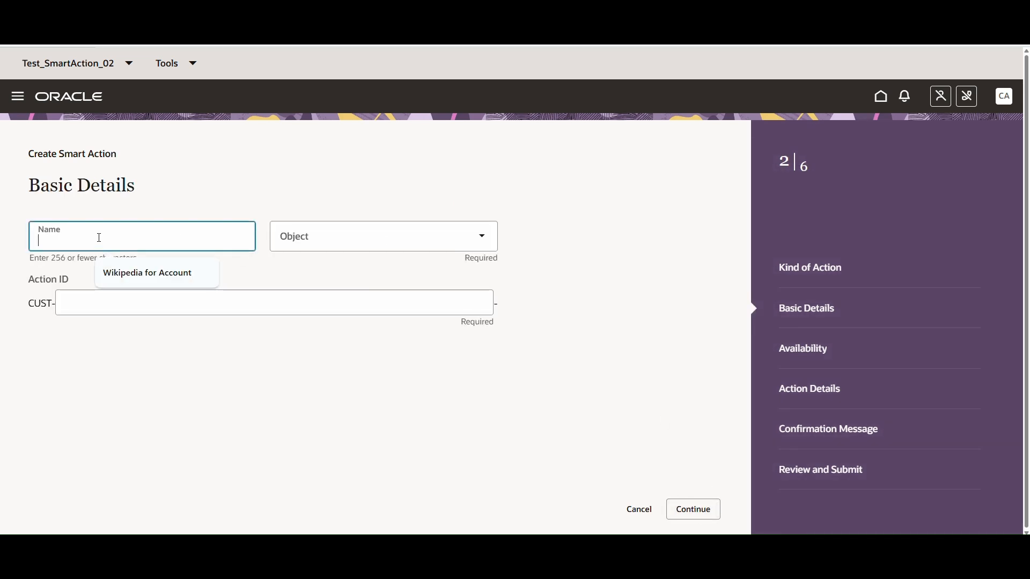
pyautogui.write('Updat')
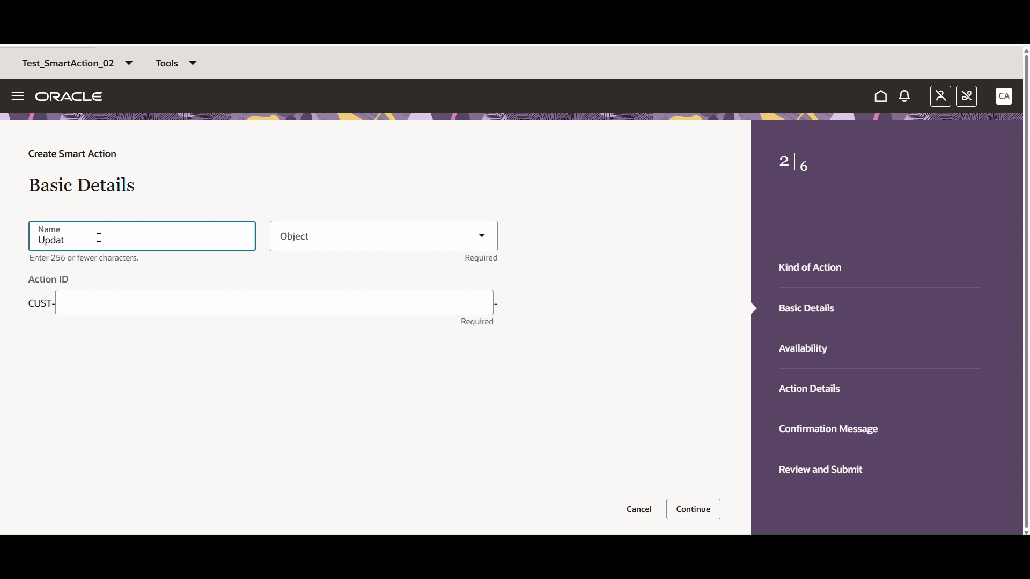
pyautogui.write('eWinProb')
pyautogui.click(338, 191)
pyautogui.click(350, 236)
pyautogui.write('opp')
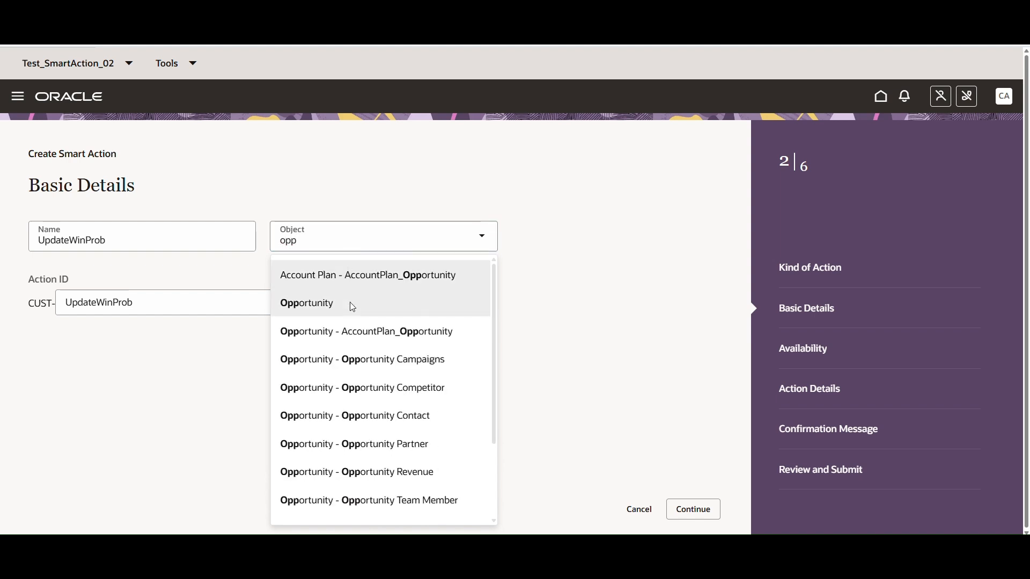
pyautogui.click(349, 304)
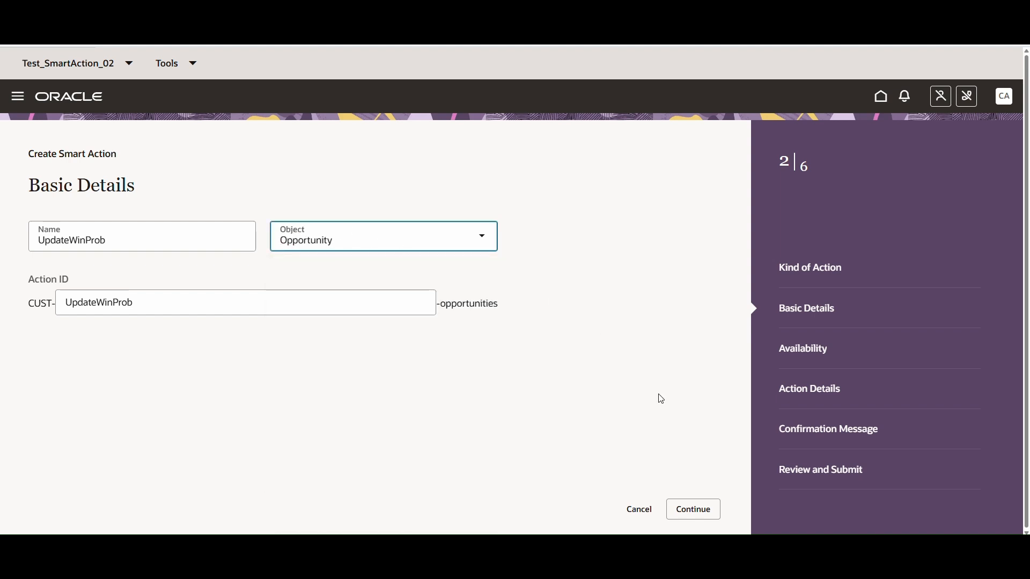
pyautogui.click(696, 512)
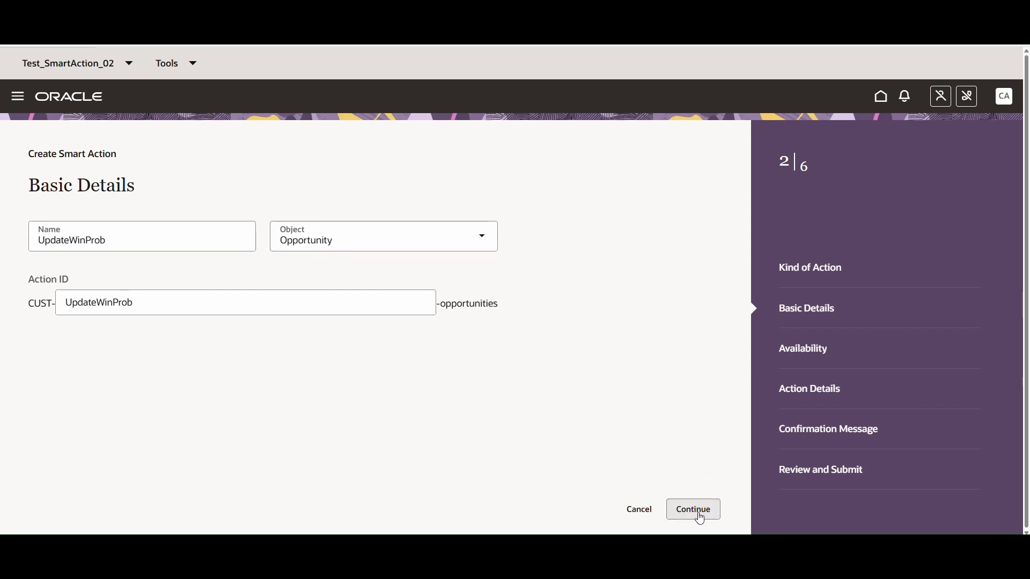
# Step: Make the smart action available in the Sales and Workspace applications
pyautogui.click(175, 274)
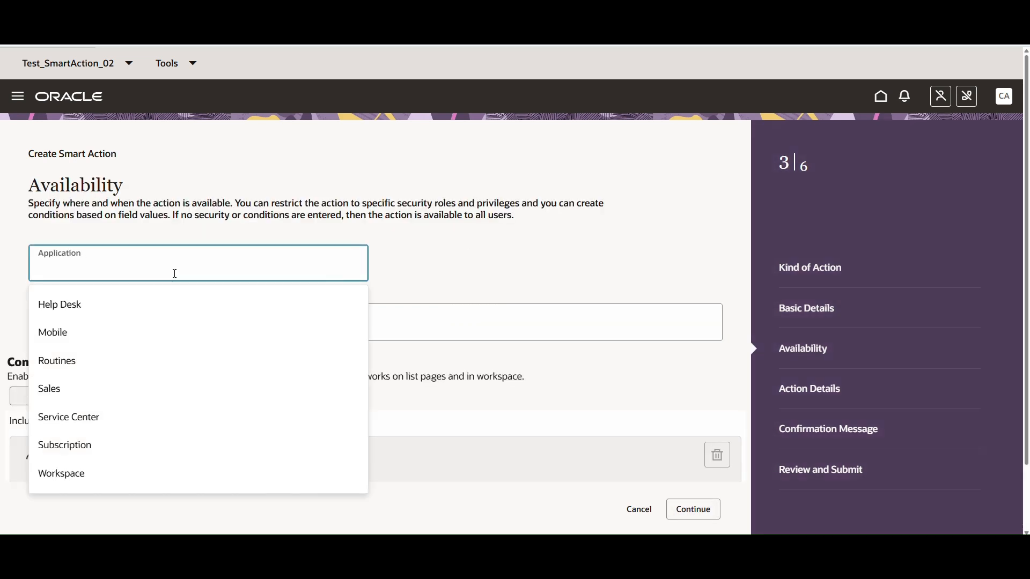
pyautogui.click(104, 393)
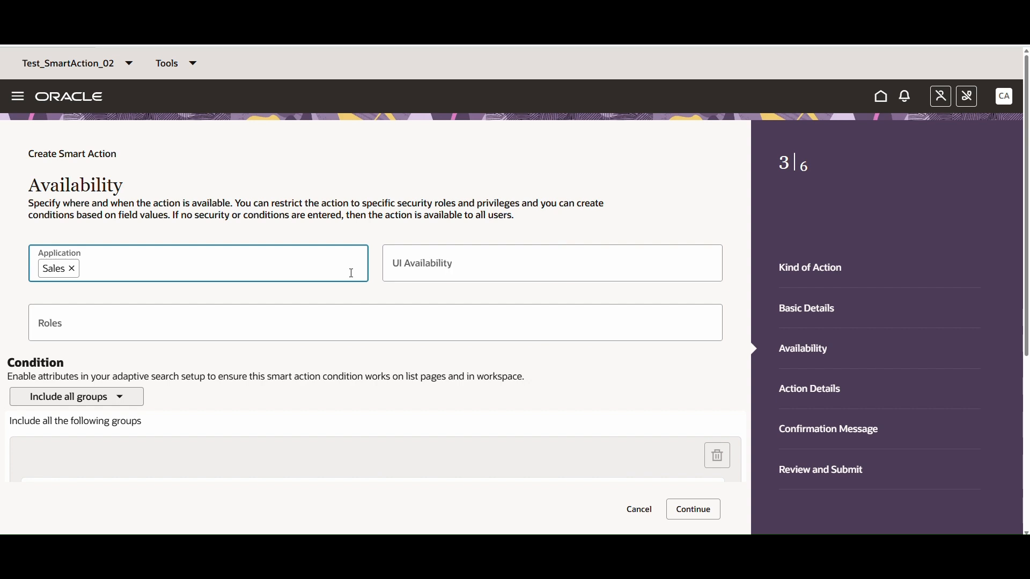
pyautogui.click(178, 265)
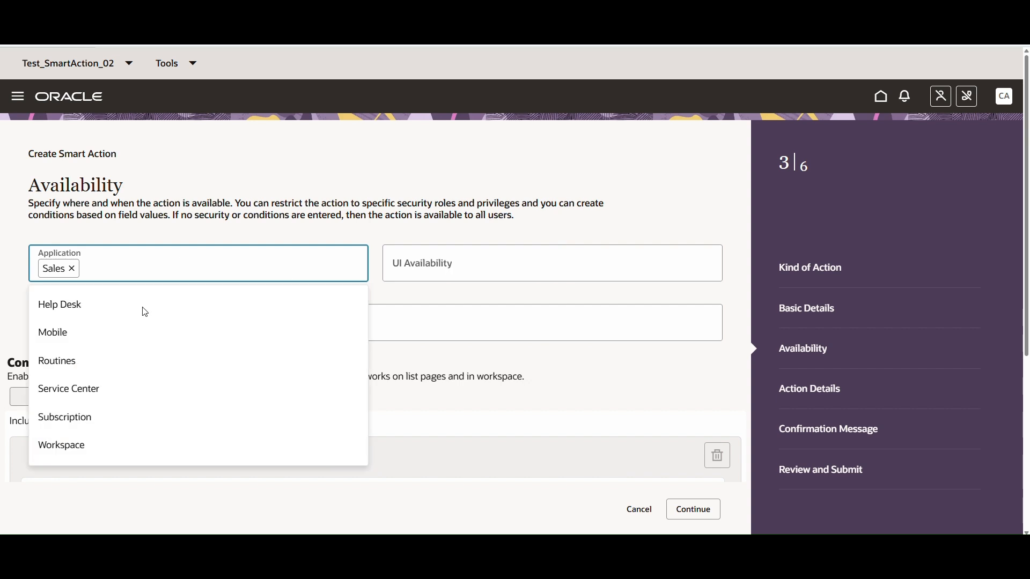
pyautogui.click(96, 446)
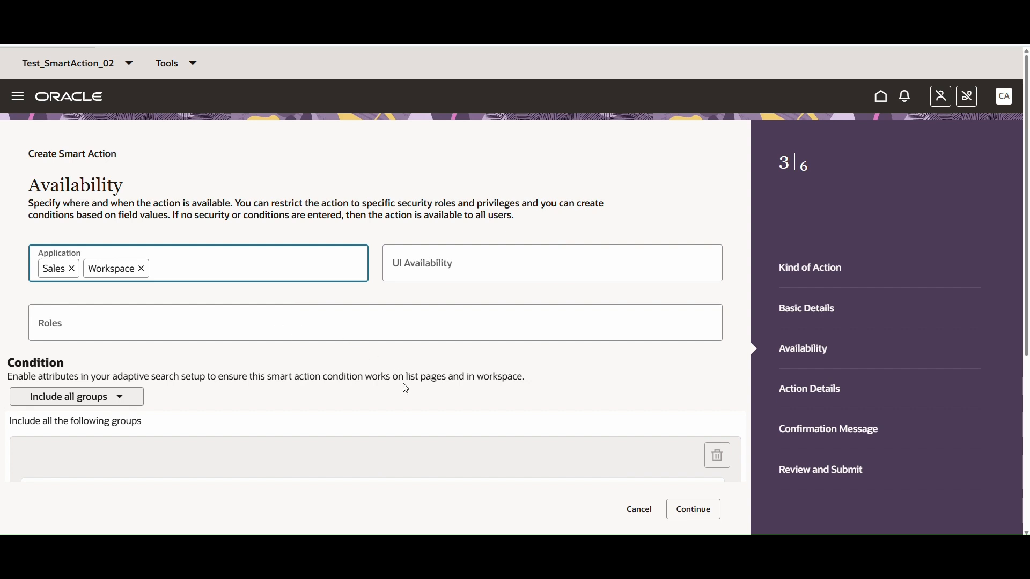
pyautogui.scroll(-3, 406, 389)
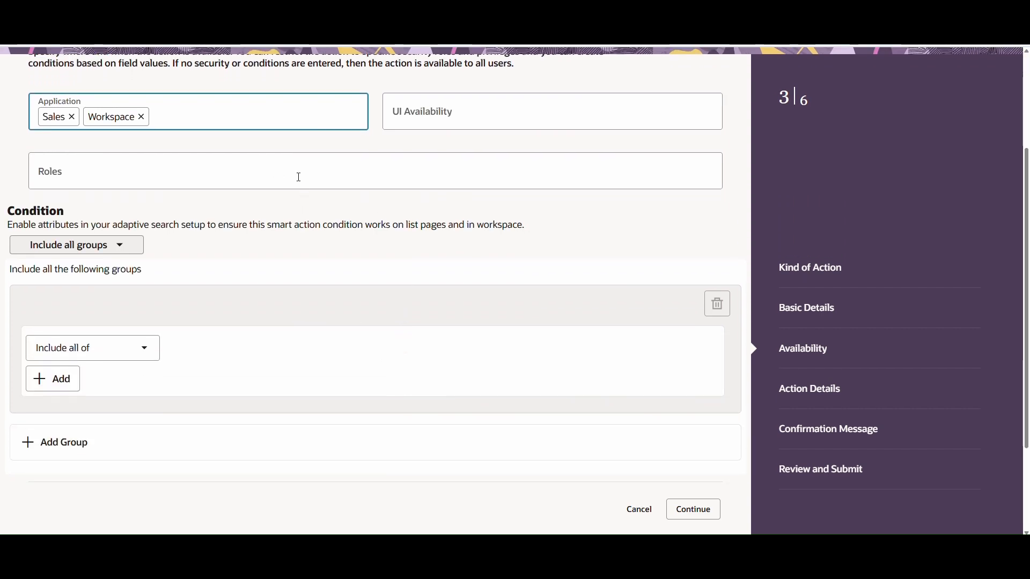
pyautogui.click(299, 177)
pyautogui.write('sales adm')
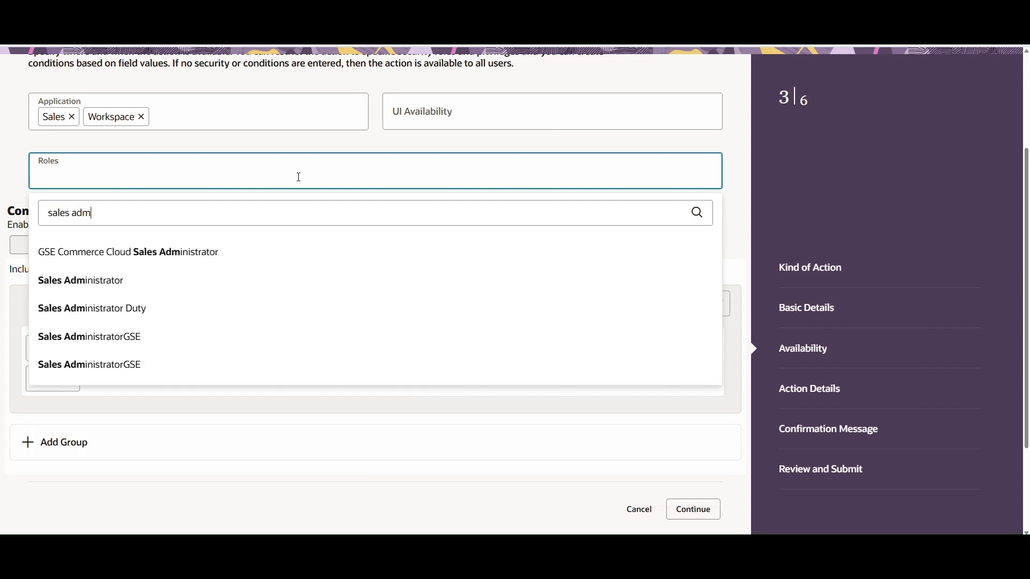
pyautogui.click(156, 271)
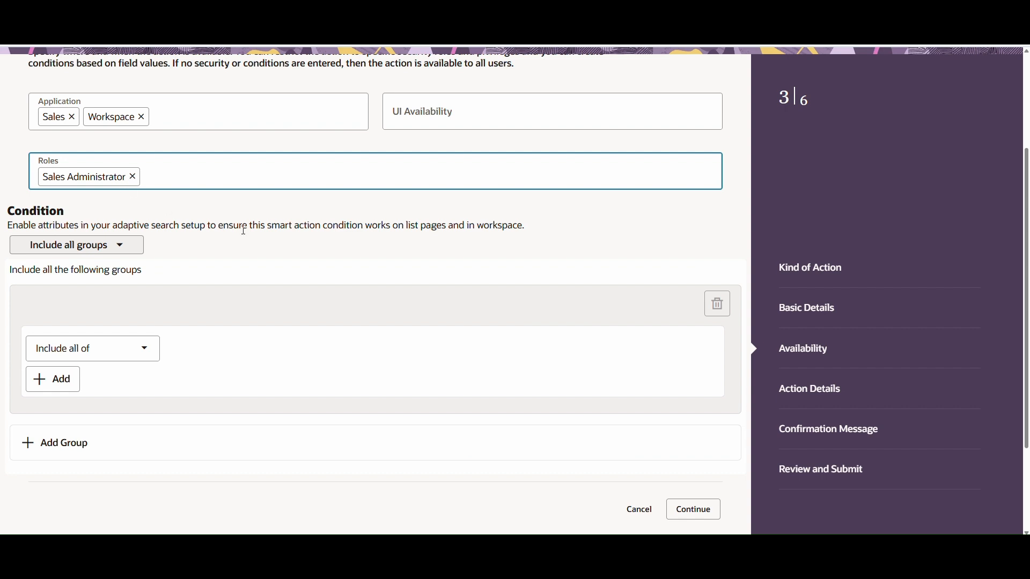
pyautogui.click(132, 177)
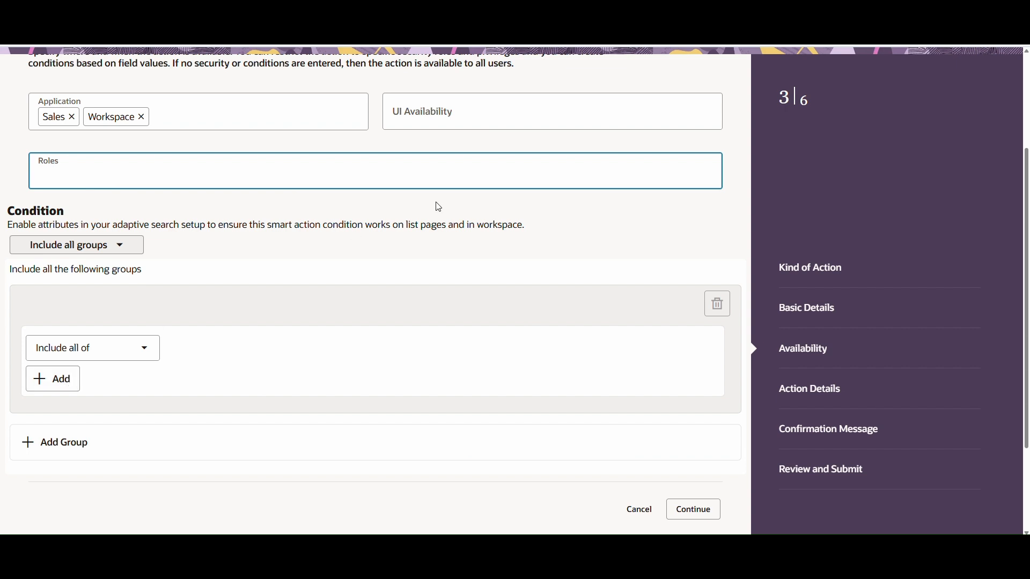
# Step: Leave the roles unrestricted, choose UpdateWinProb as the object function action, and continue to the confirmation message settings
pyautogui.click(696, 513)
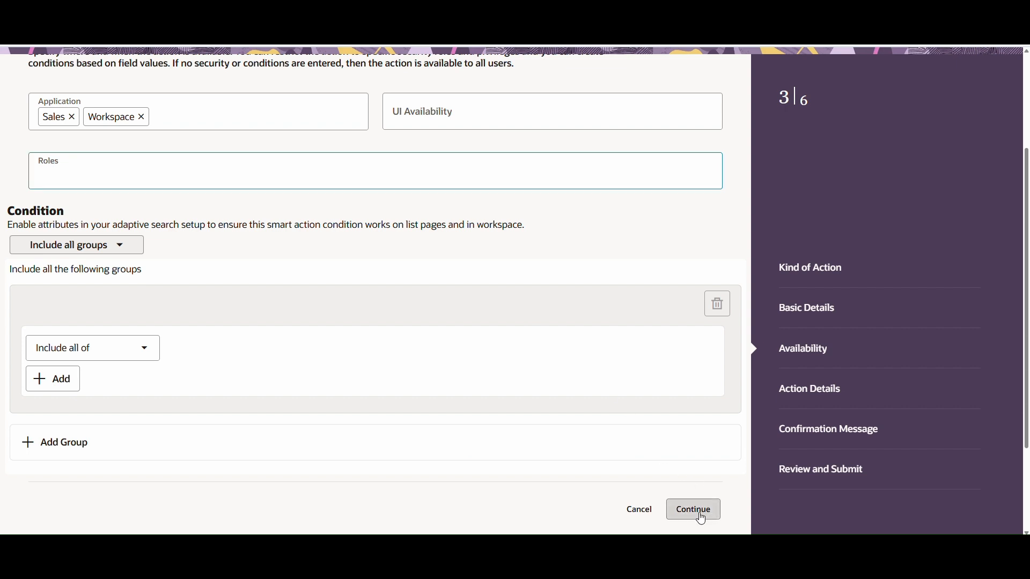
pyautogui.click(334, 254)
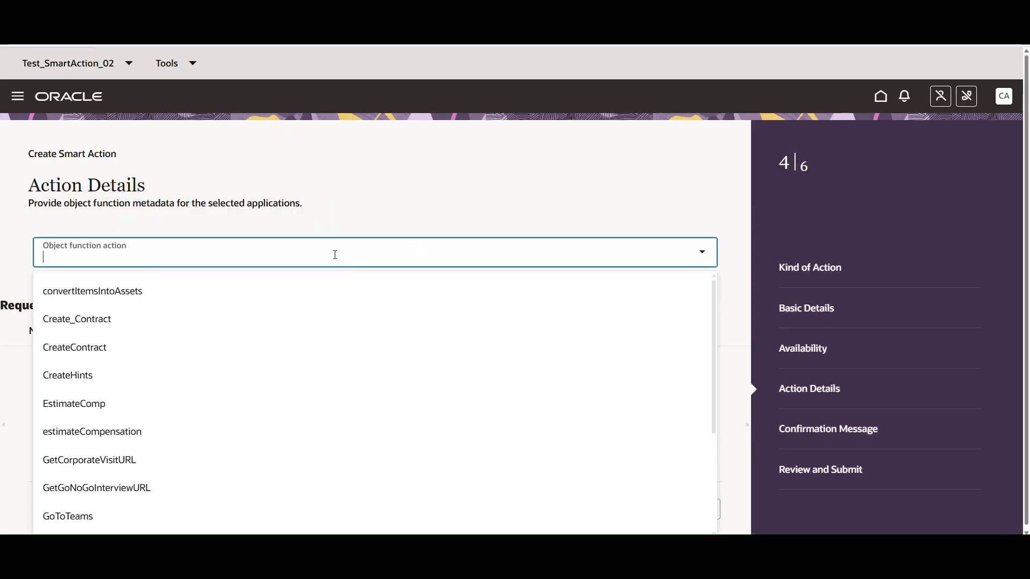
pyautogui.write('win')
pyautogui.click(236, 290)
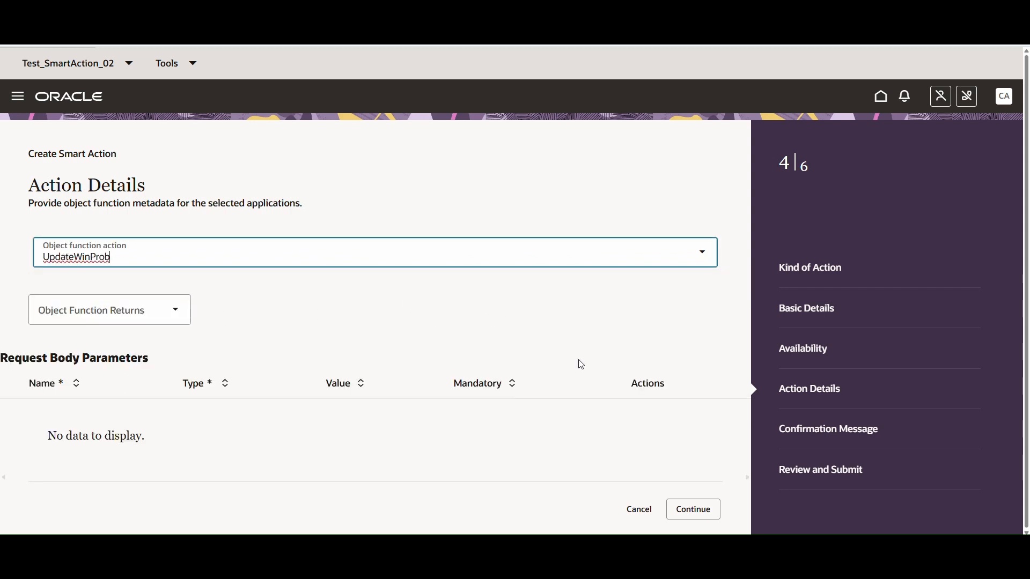
pyautogui.click(695, 513)
pyautogui.click(696, 516)
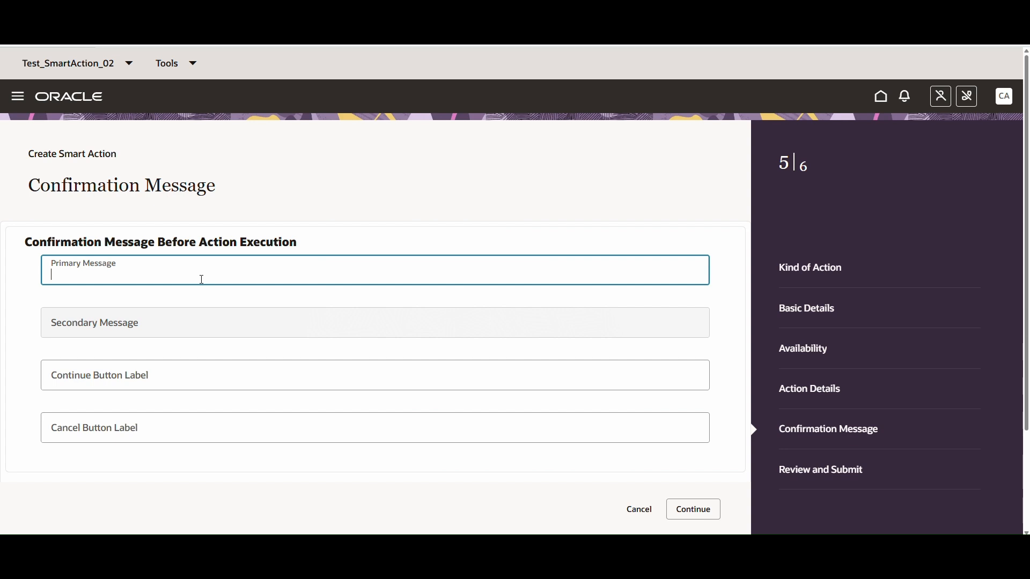
# Step: Enter "Are you sure you want to update Win Probability" as the primary confirmation message before action execution
pyautogui.write('Are')
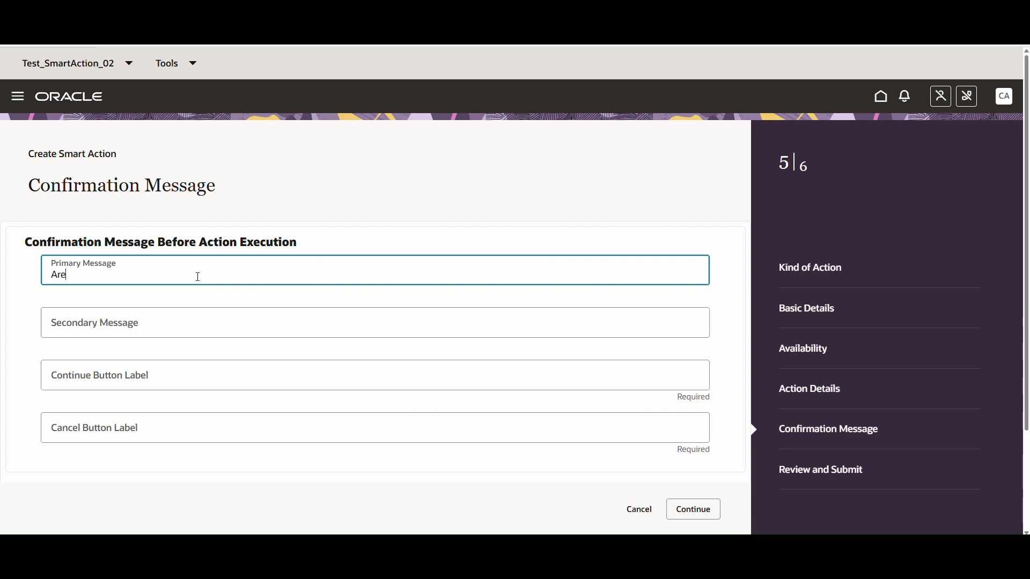
pyautogui.write(' you sure you want to update Win')
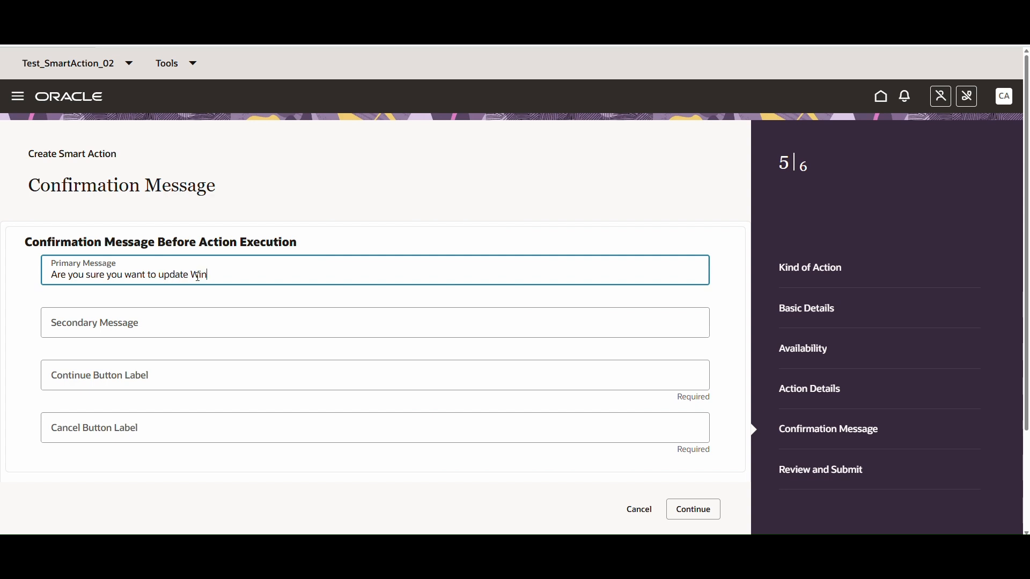
pyautogui.write(' Probability')
# Step: Label the continue button "Confrim" and the cancel button "Cancel", and complete the smart action through review and submission
pyautogui.click(134, 377)
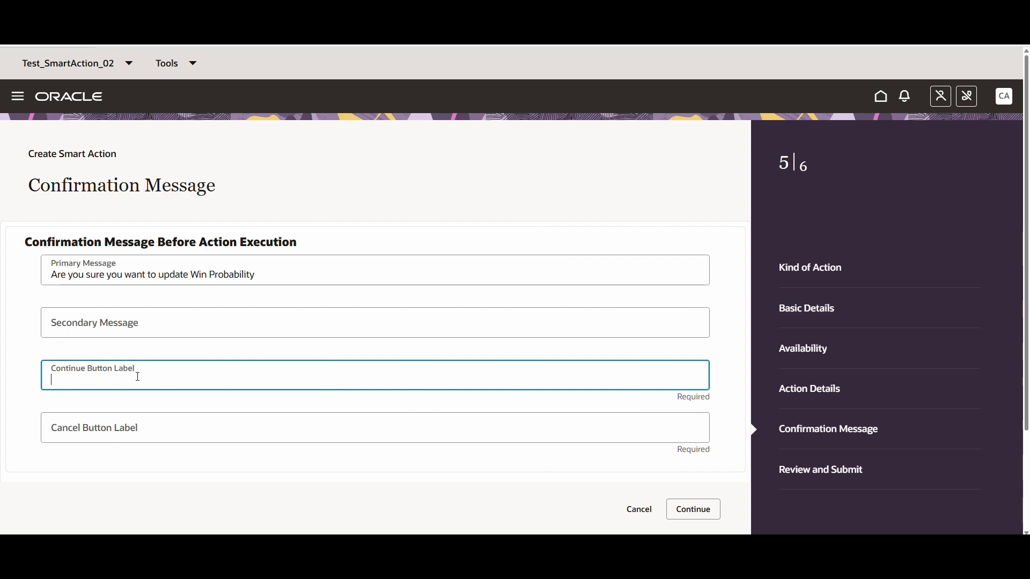
pyautogui.write('Confrim')
pyautogui.click(131, 434)
pyautogui.write('Cancel')
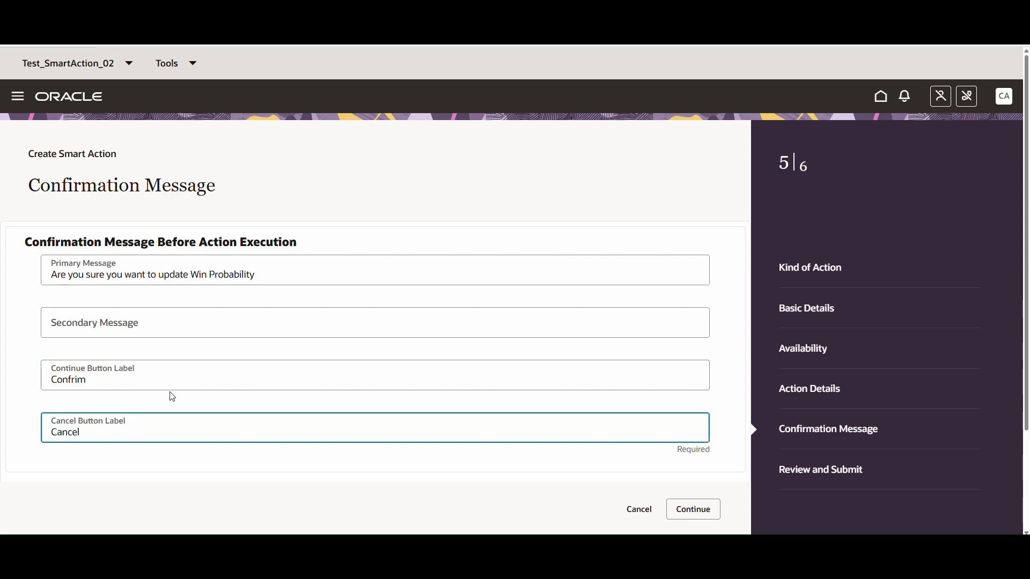
pyautogui.click(267, 279)
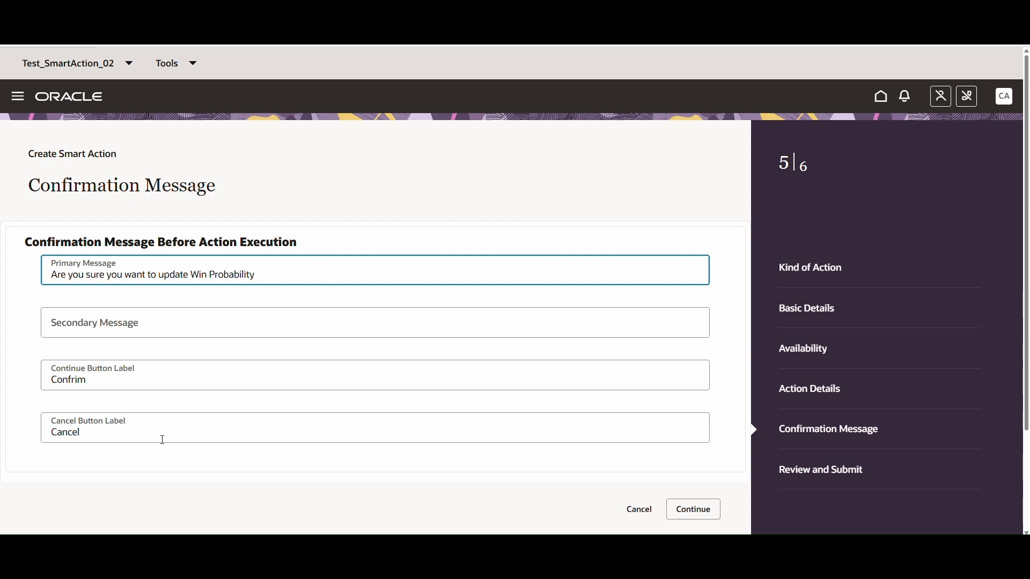
pyautogui.click(335, 465)
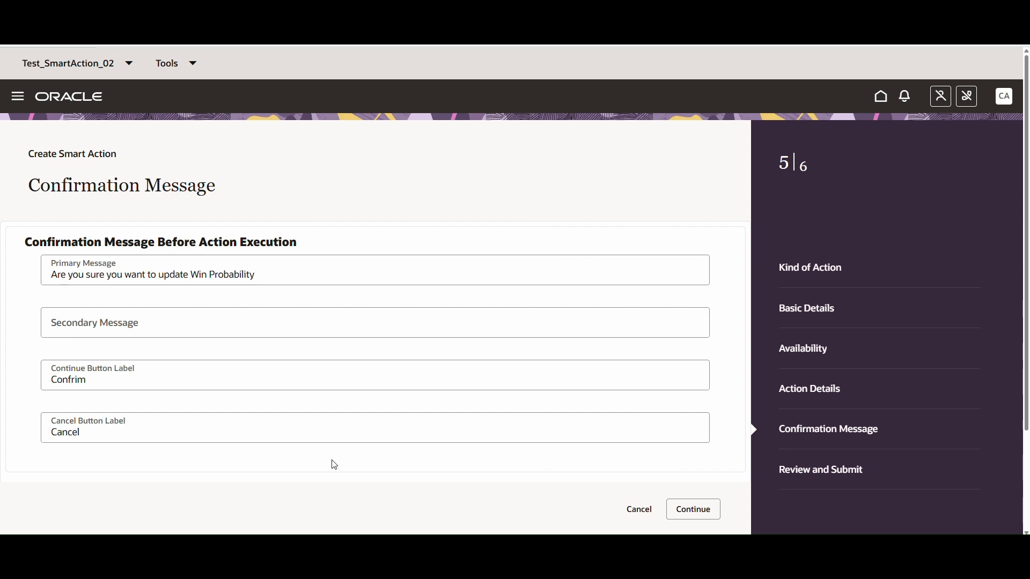
pyautogui.click(711, 510)
pyautogui.click(700, 510)
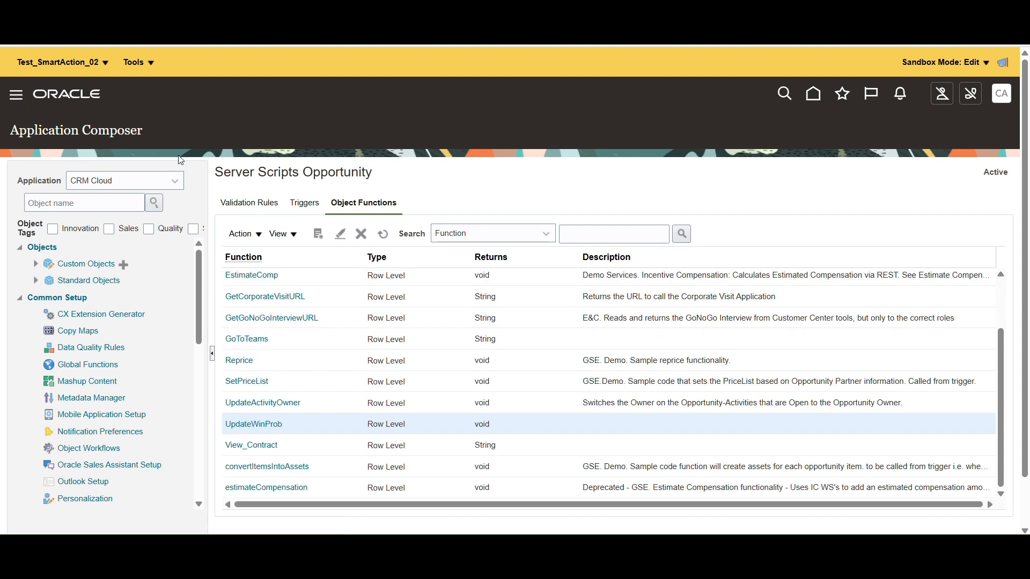
# Step: Go to the Redwood Sales opportunities and open the Subscription Renewal 23007 opportunity
pyautogui.click(16, 95)
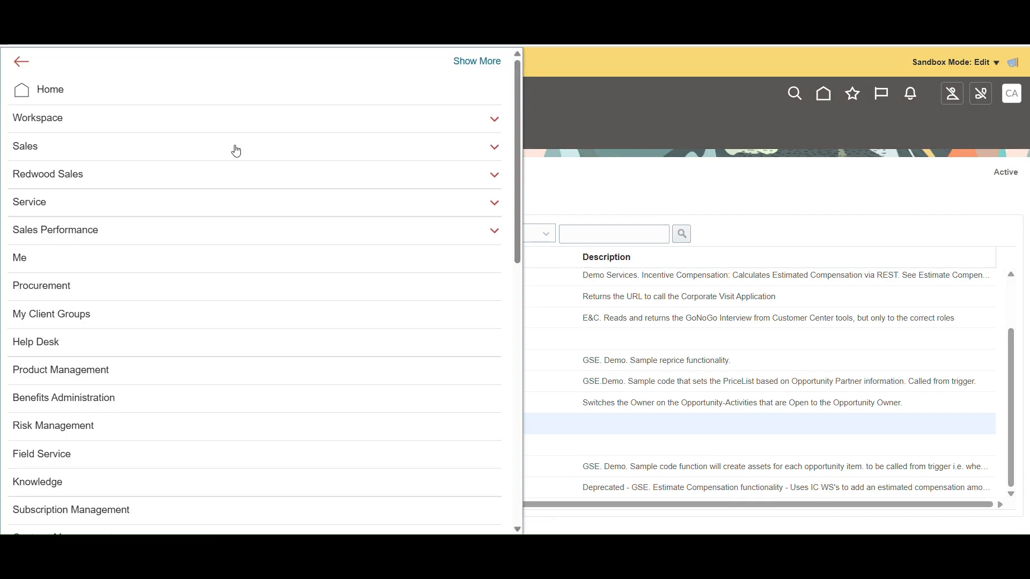
pyautogui.click(99, 172)
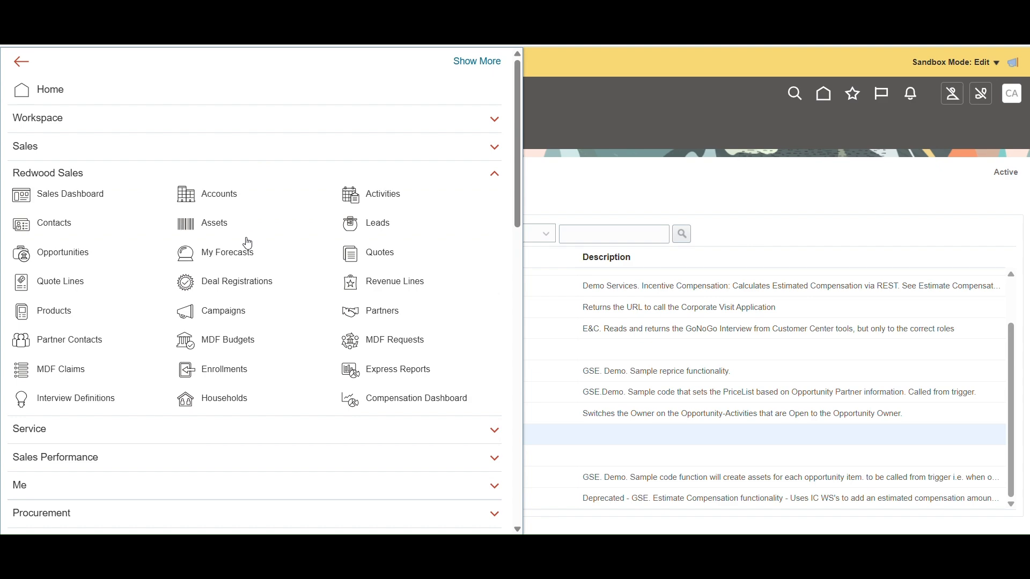
pyautogui.click(56, 260)
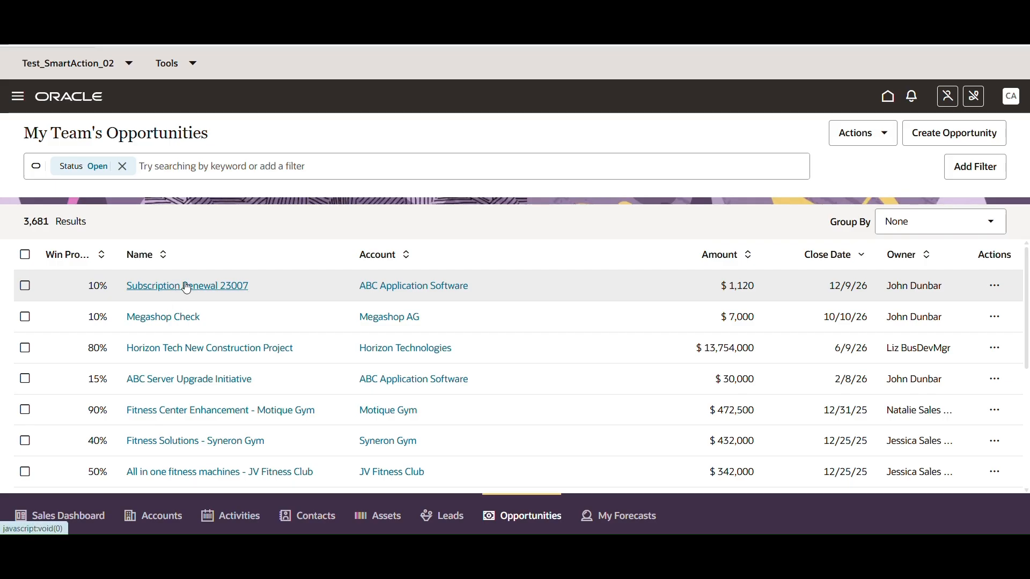
pyautogui.click(188, 287)
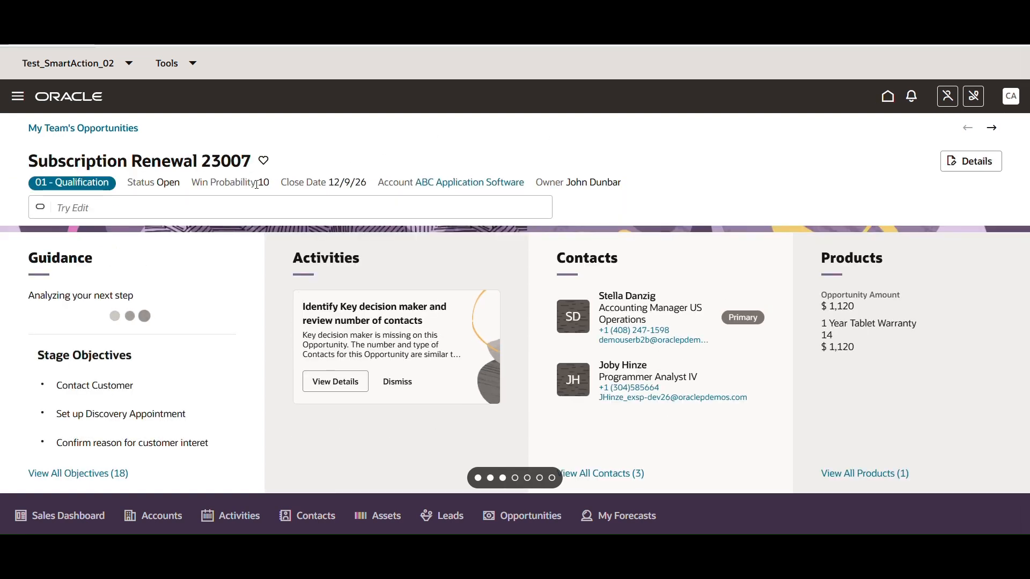
# Step: Run the UpdateWinProb smart action on the opportunity, confirm it, and check the Win Probability value
pyautogui.click(182, 201)
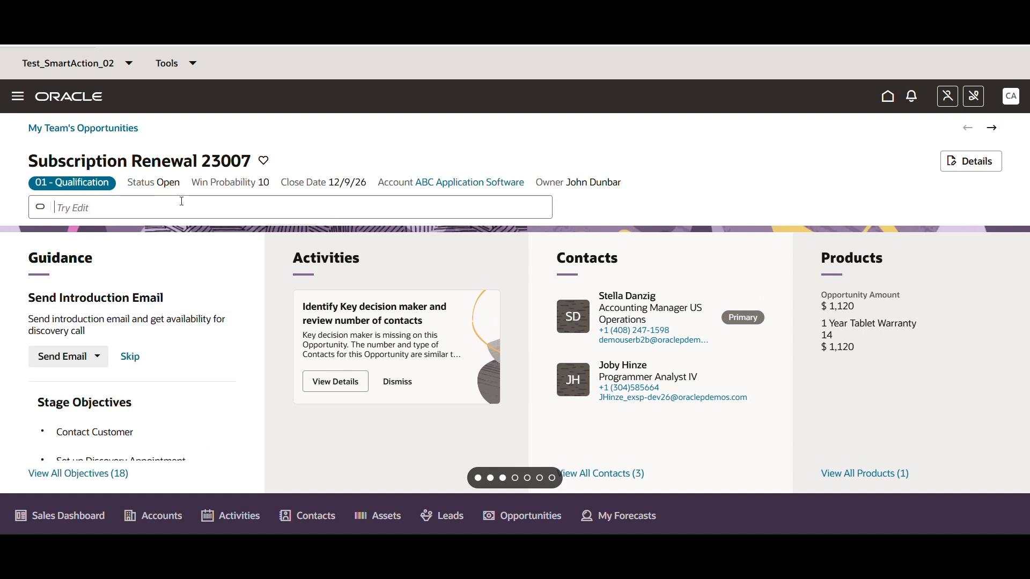
pyautogui.write('win')
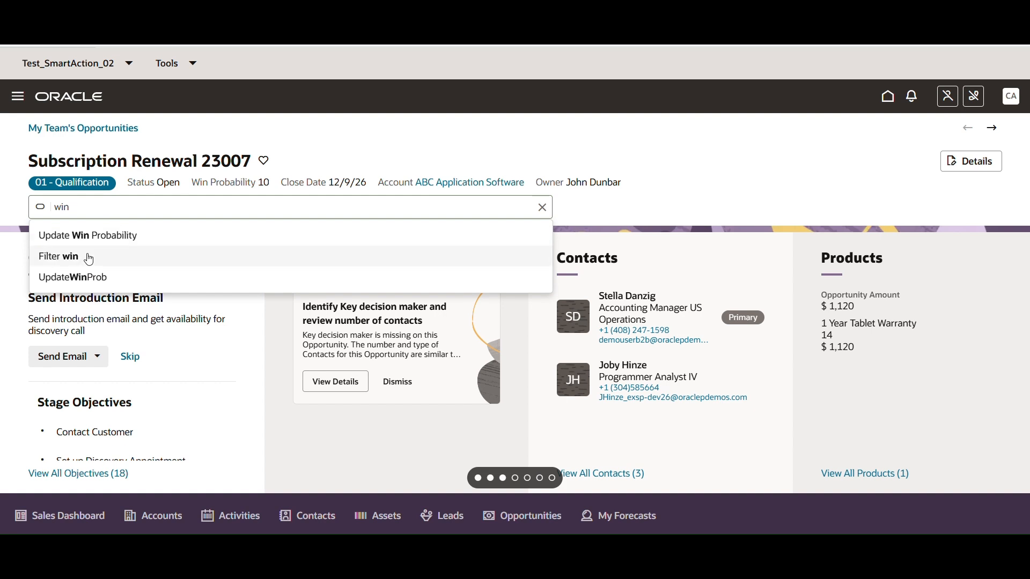
pyautogui.click(92, 278)
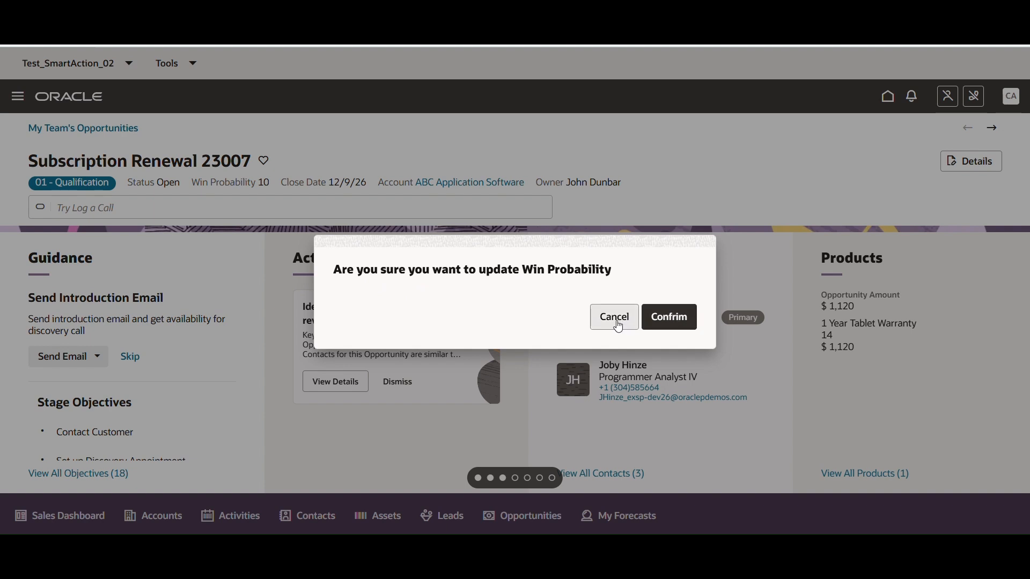
pyautogui.click(677, 320)
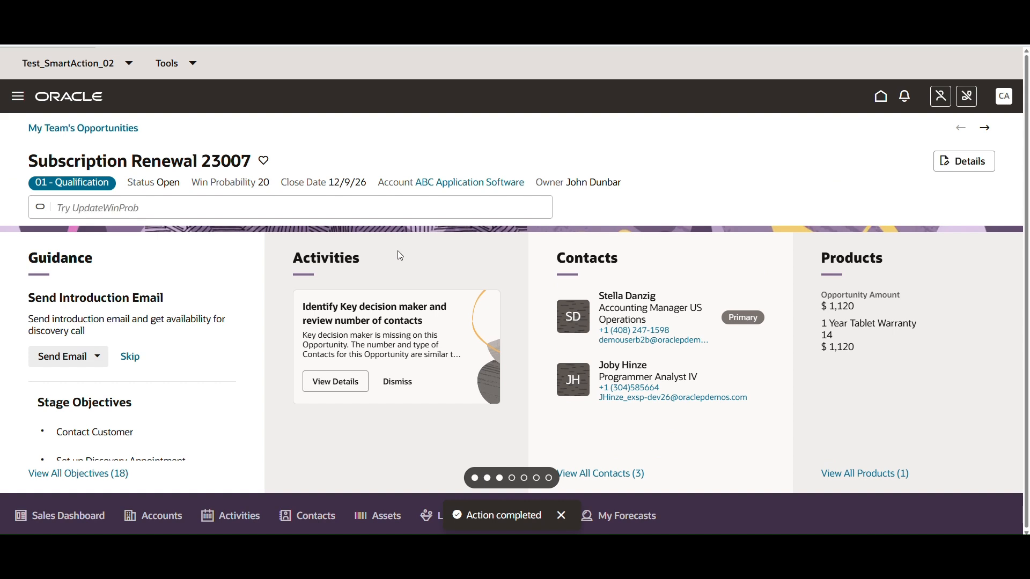
pyautogui.doubleClick(264, 183)
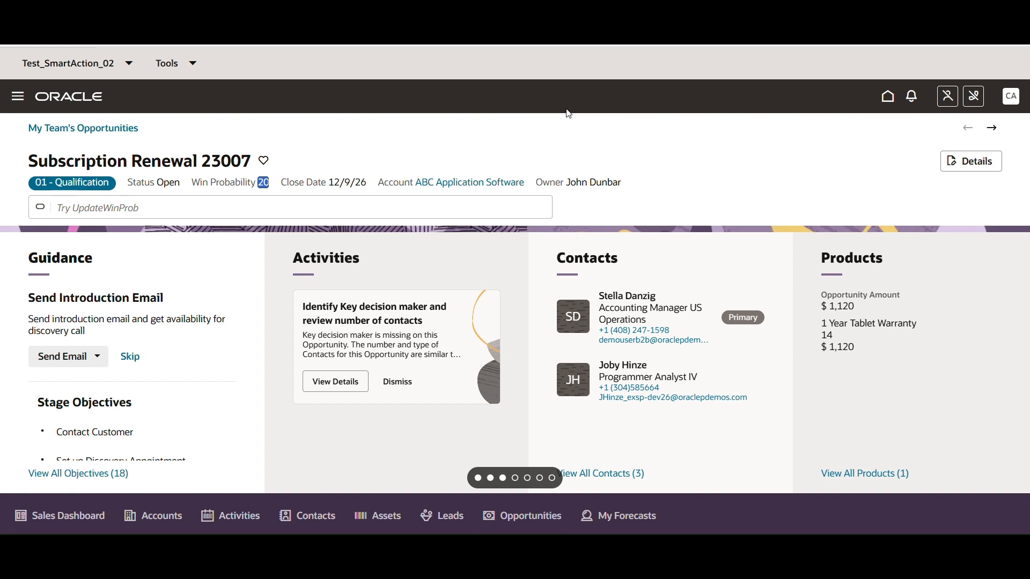